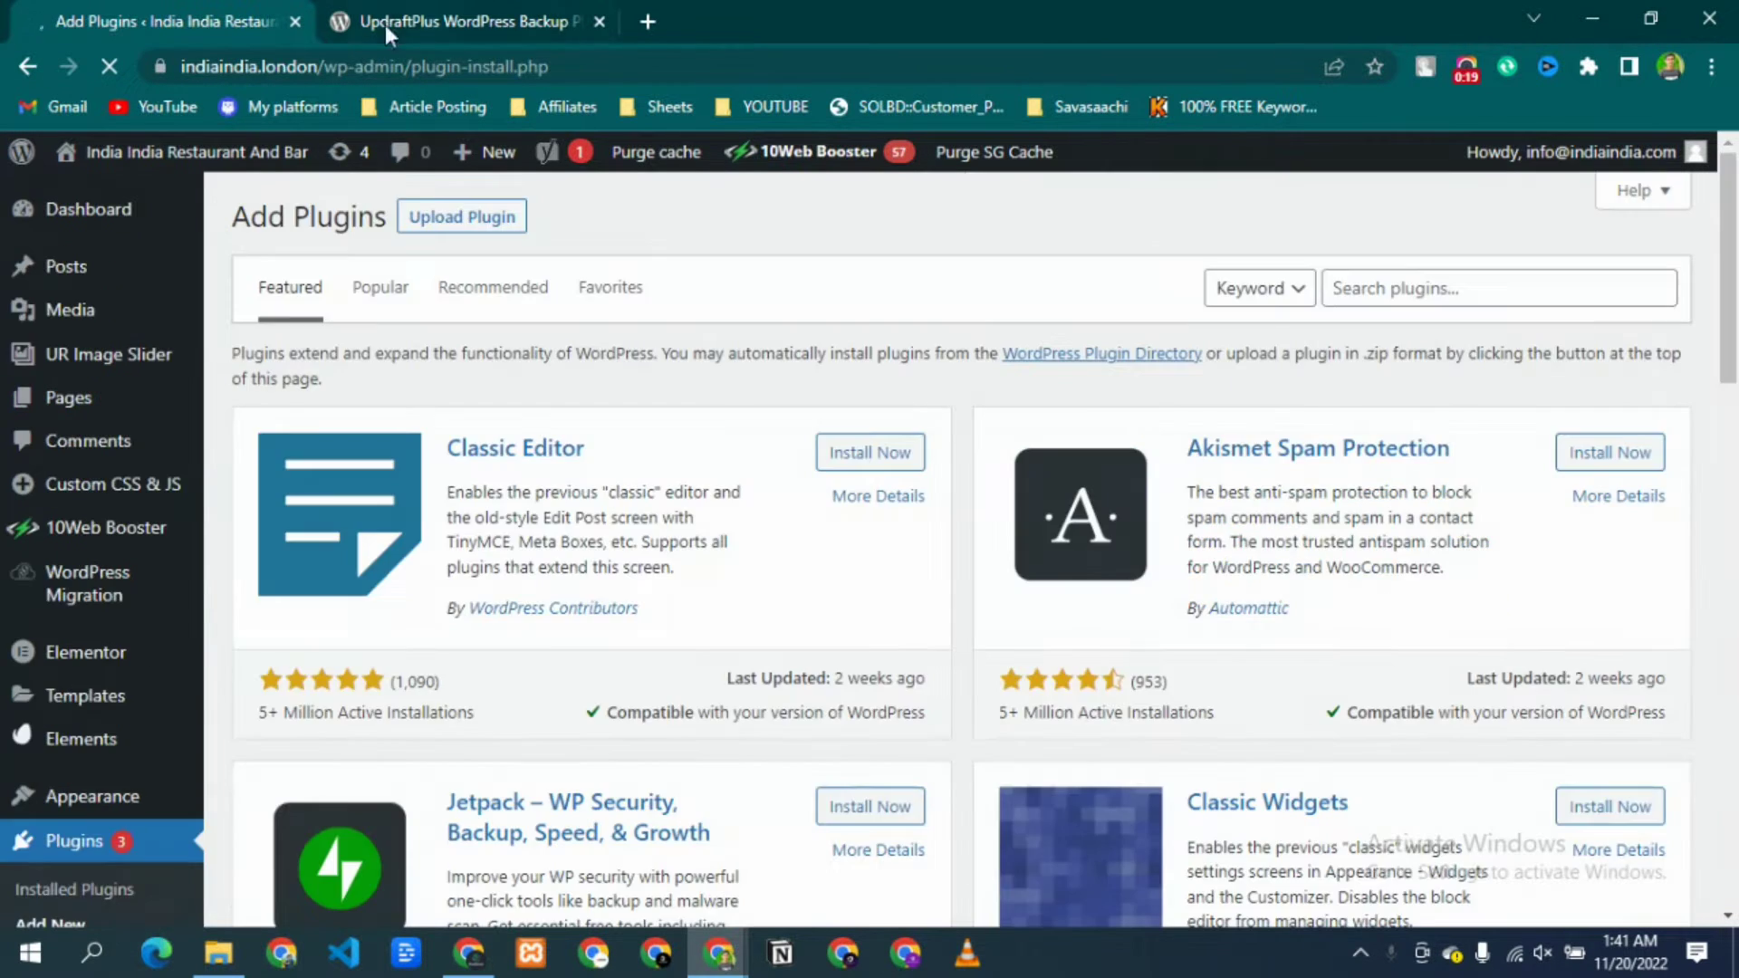
Step: Look over the UpdraftPlus WordPress Backup Plugin page on WordPress.org and return to the site's Add Plugins page
{"action": "left_click", "coordinate": [384, 24]}
{"action": "scroll", "coordinate": [676, 665], "scroll_direction": "down", "scroll_amount": 4}
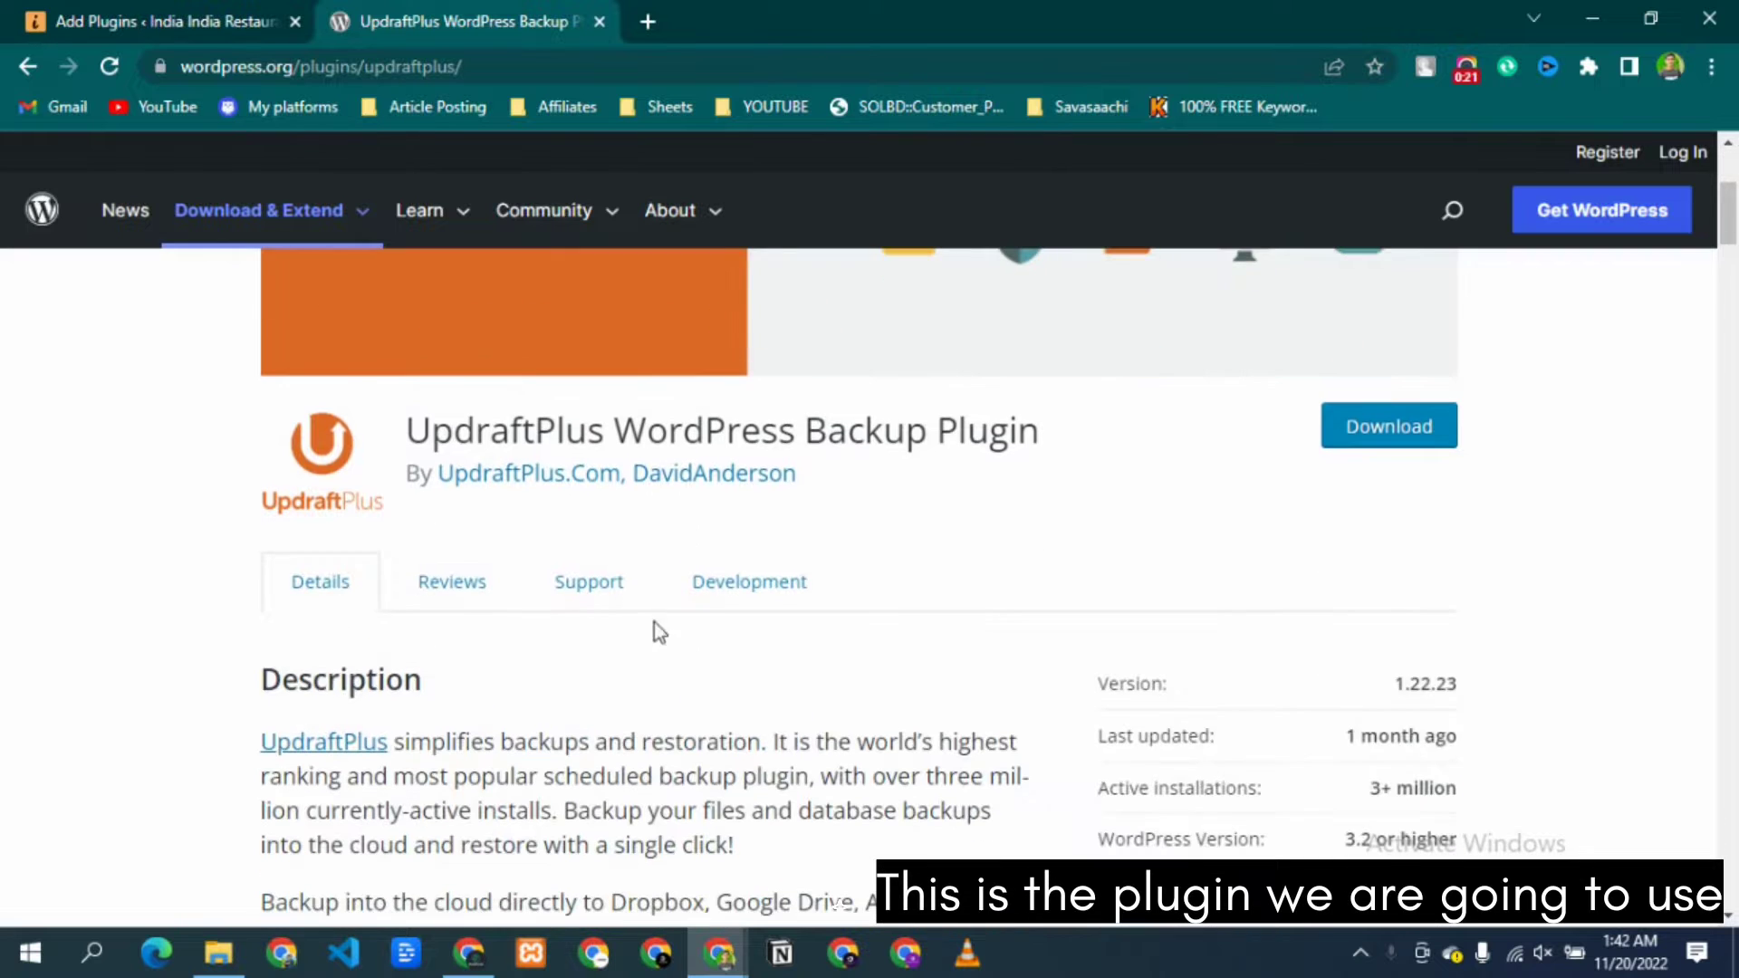
{"action": "left_click", "coordinate": [136, 13]}
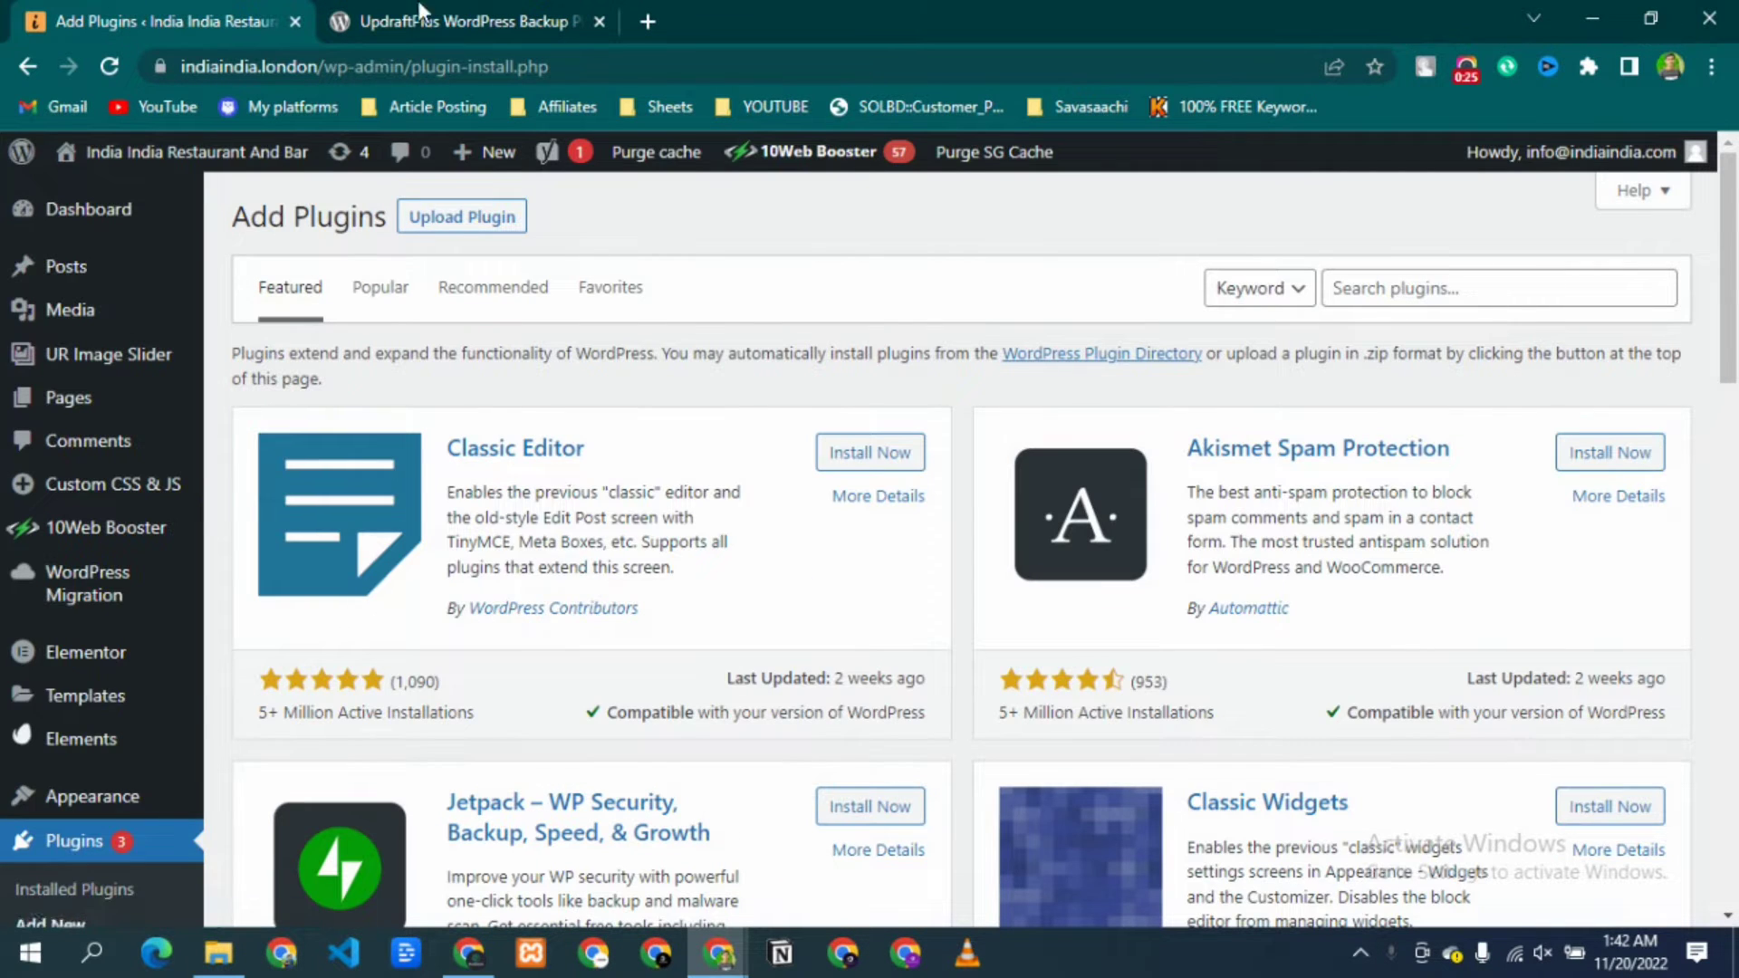
Step: Search the plugin directory for "updraftplus"
{"action": "left_click", "coordinate": [1339, 284]}
{"action": "type", "text": "up"}
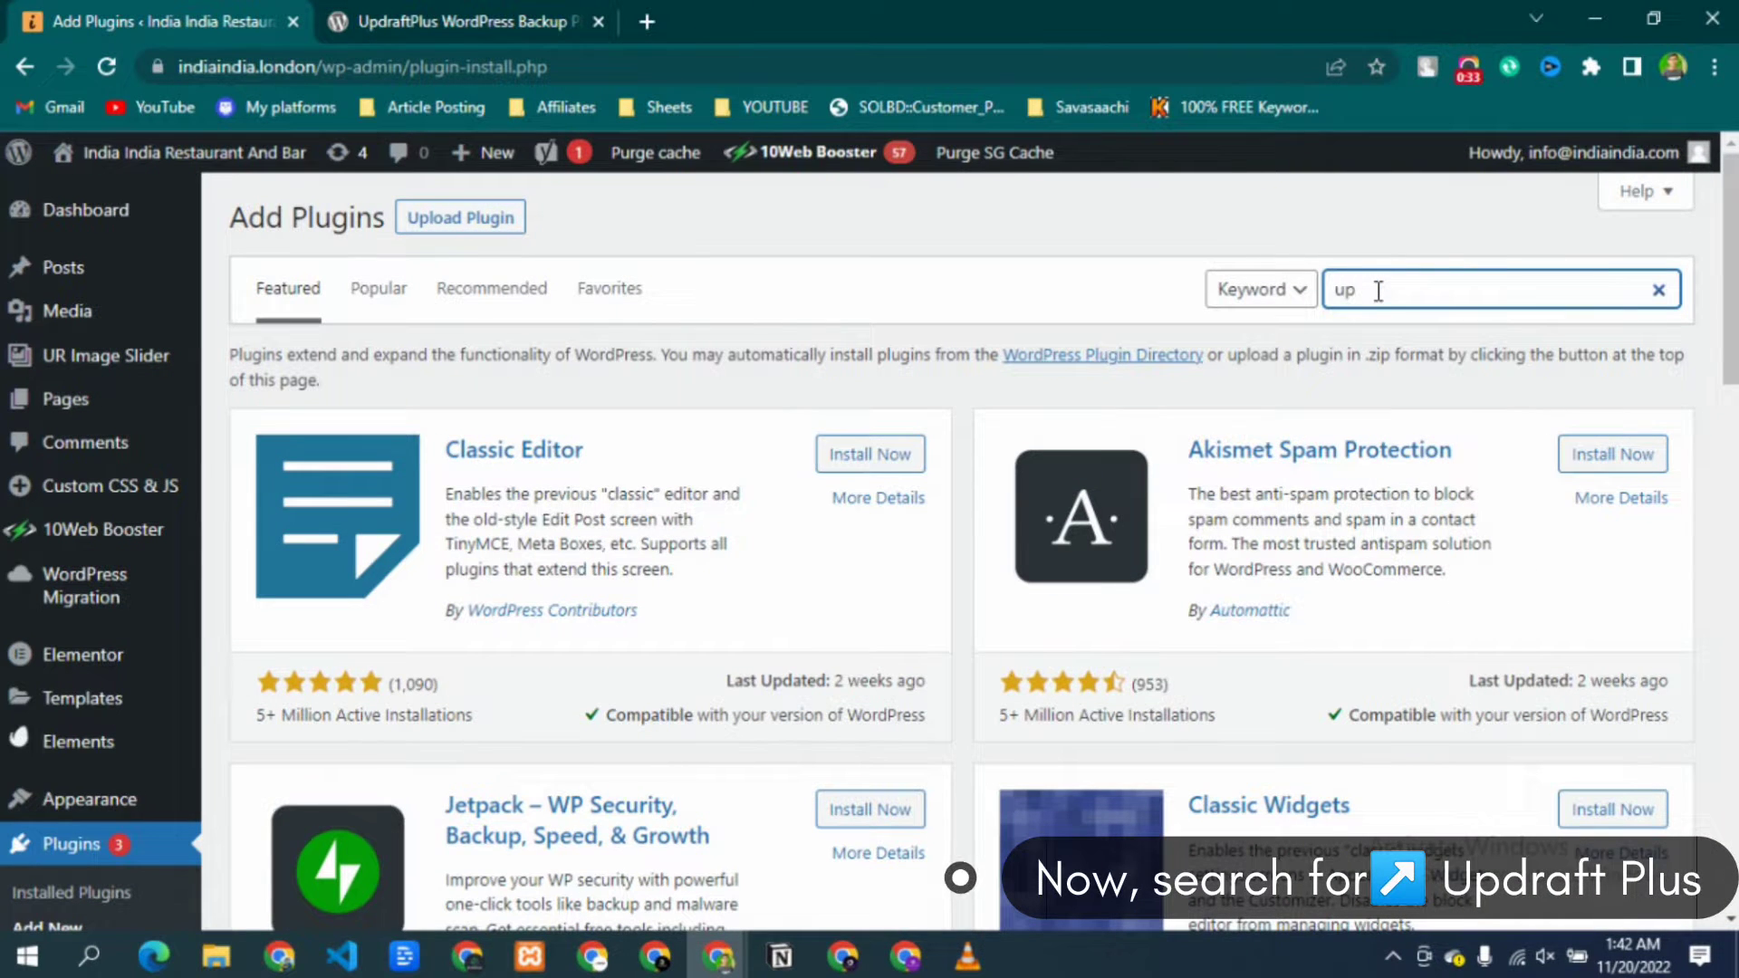
{"action": "type", "text": "dra"}
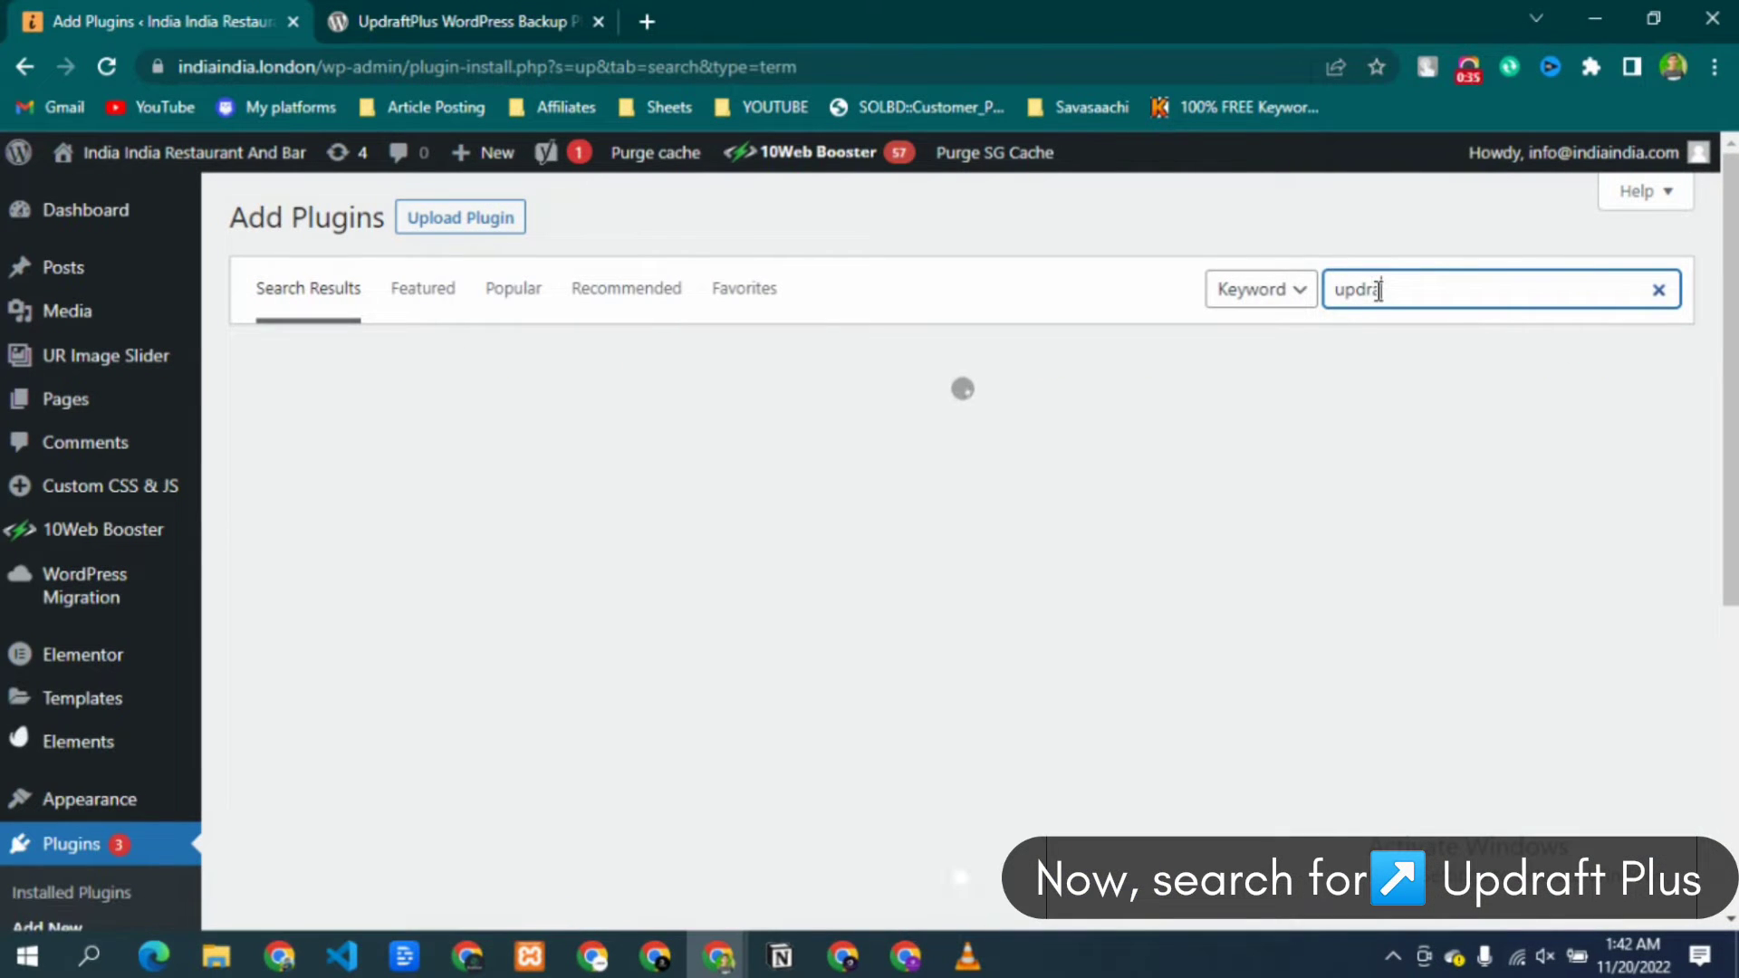
{"action": "type", "text": "ft"}
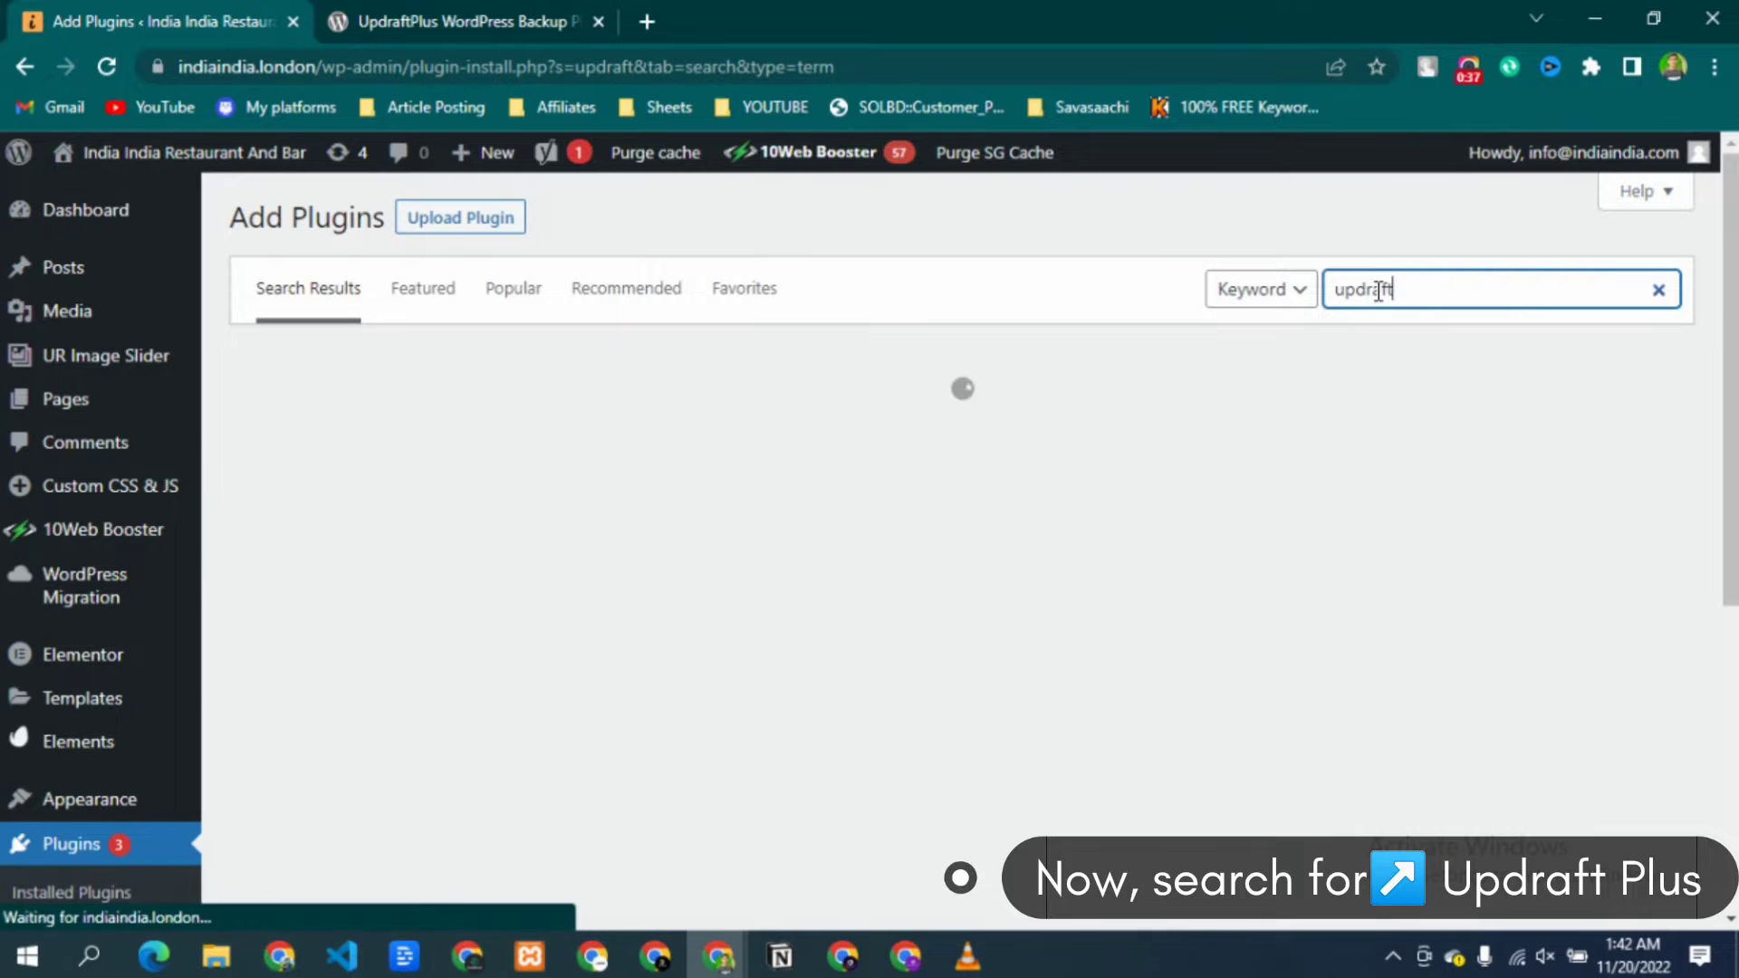
{"action": "type", "text": "plus"}
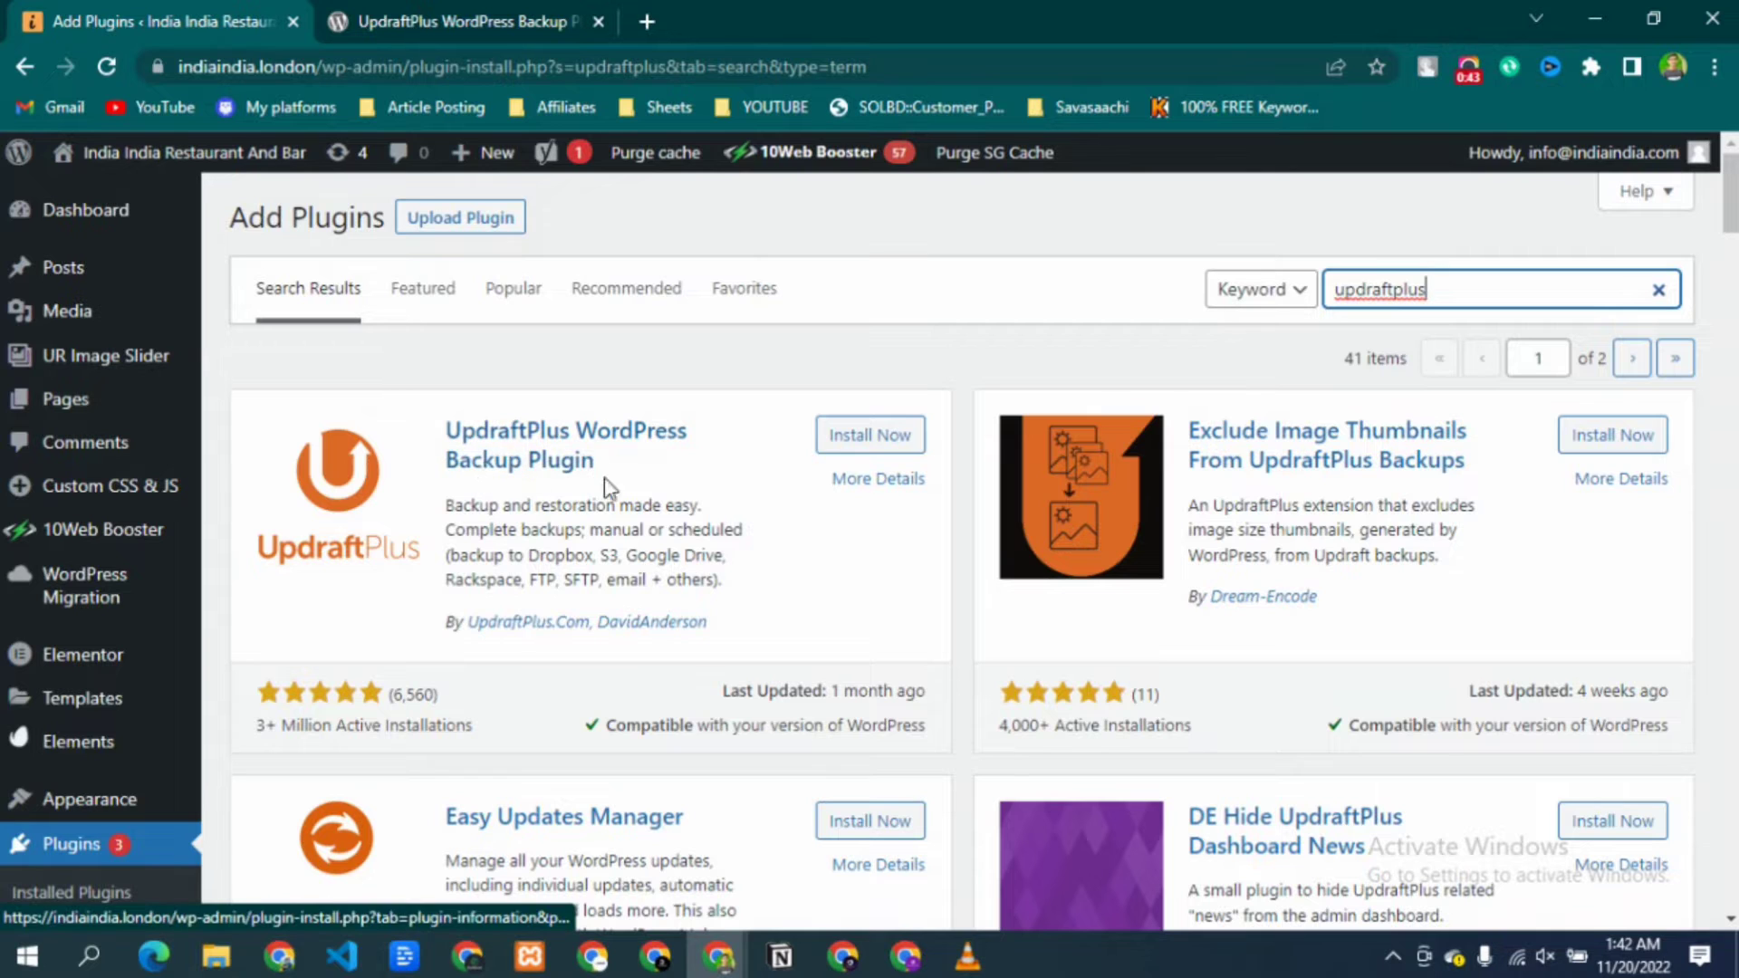
Step: Install and activate the UpdraftPlus WordPress Backup Plugin and open its Backup/Restore page
{"action": "left_click", "coordinate": [860, 443]}
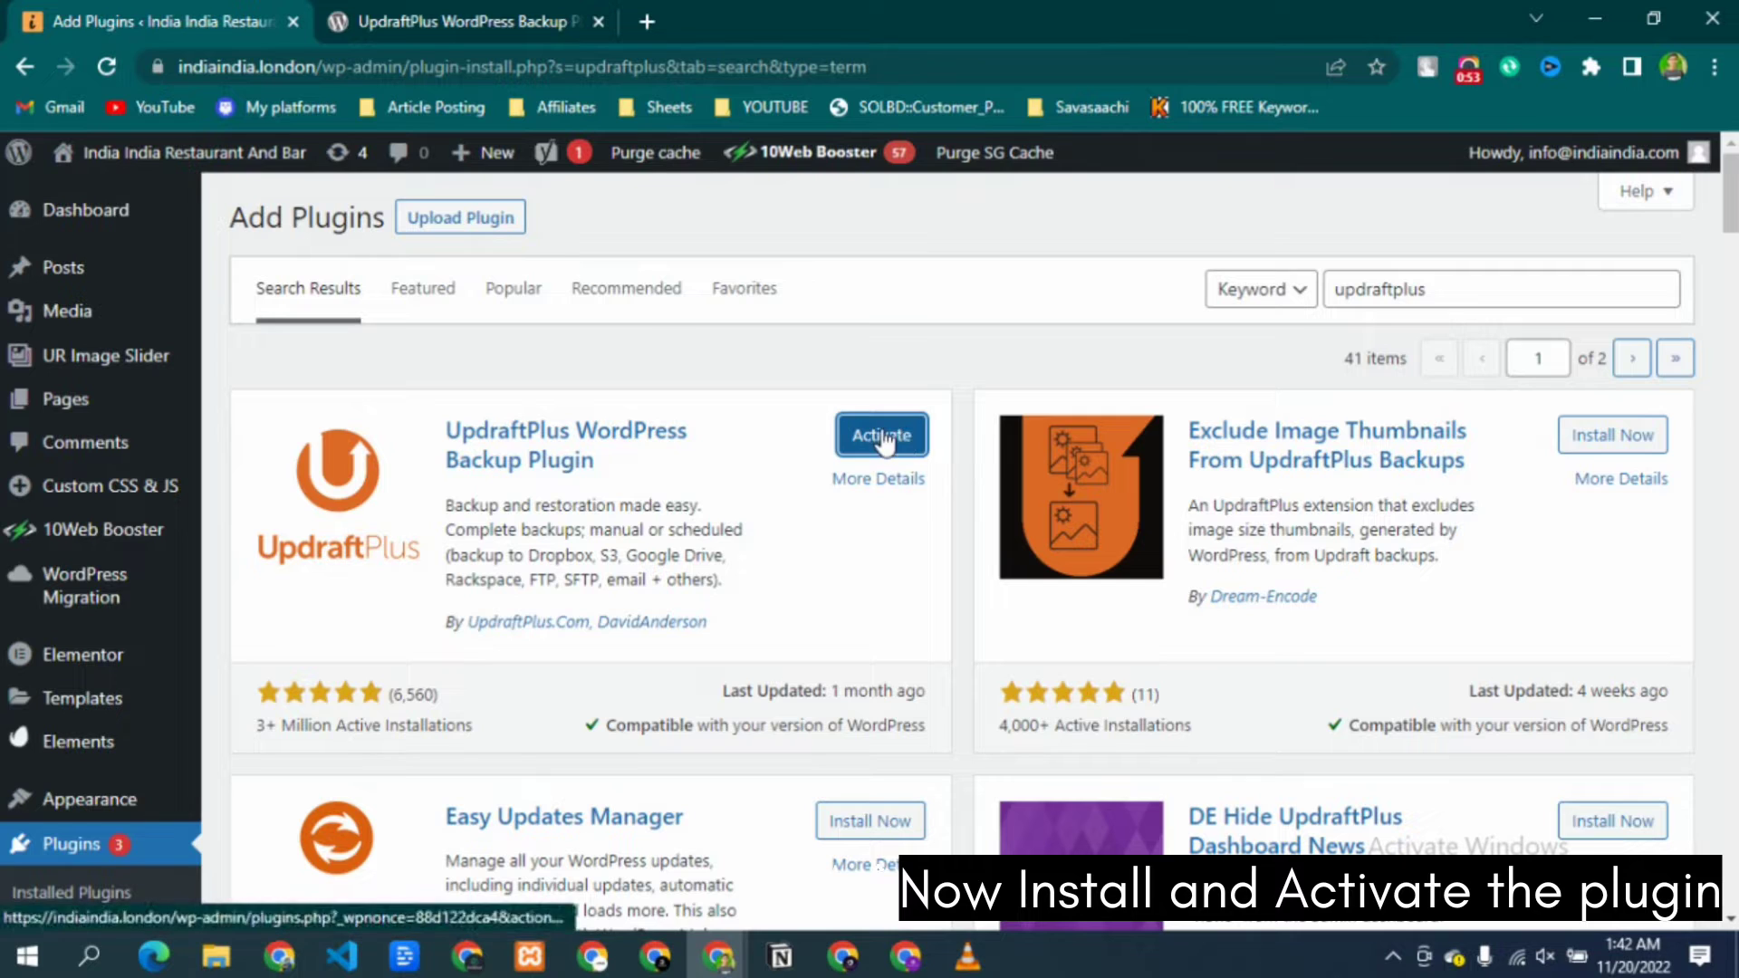
{"action": "left_click", "coordinate": [892, 436]}
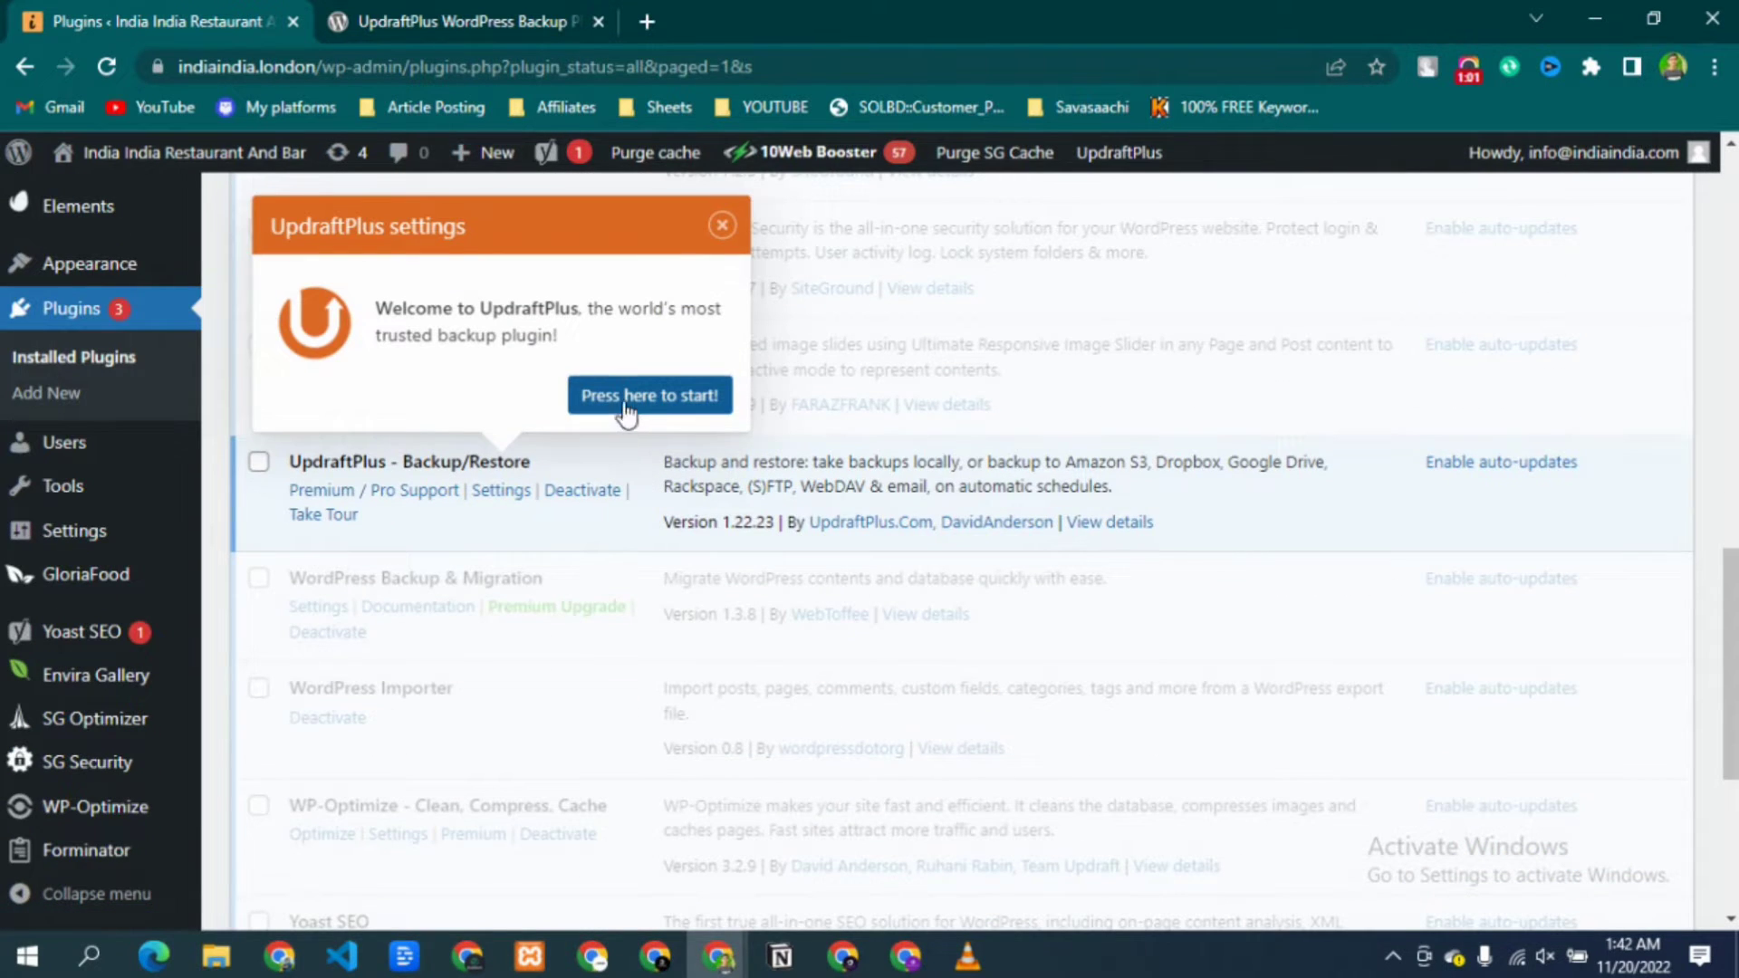
{"action": "left_click", "coordinate": [645, 402]}
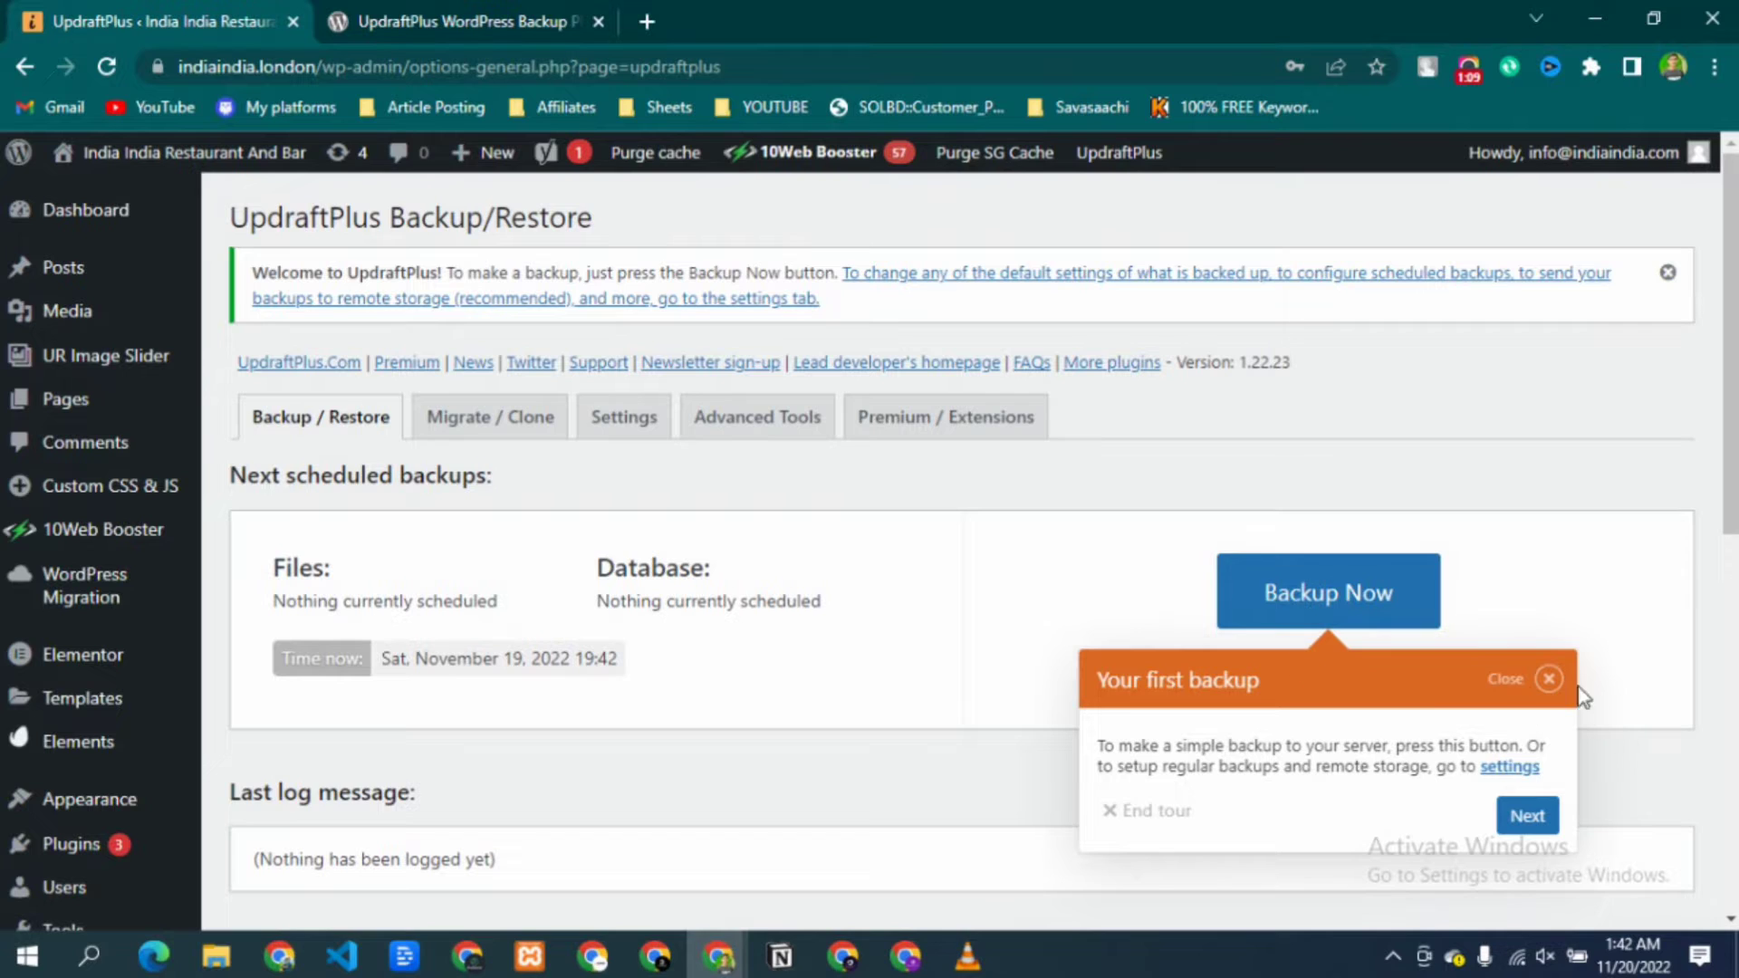
Step: Dismiss the introductory tour and run a new backup that includes both the database and the files
{"action": "left_click", "coordinate": [1506, 677]}
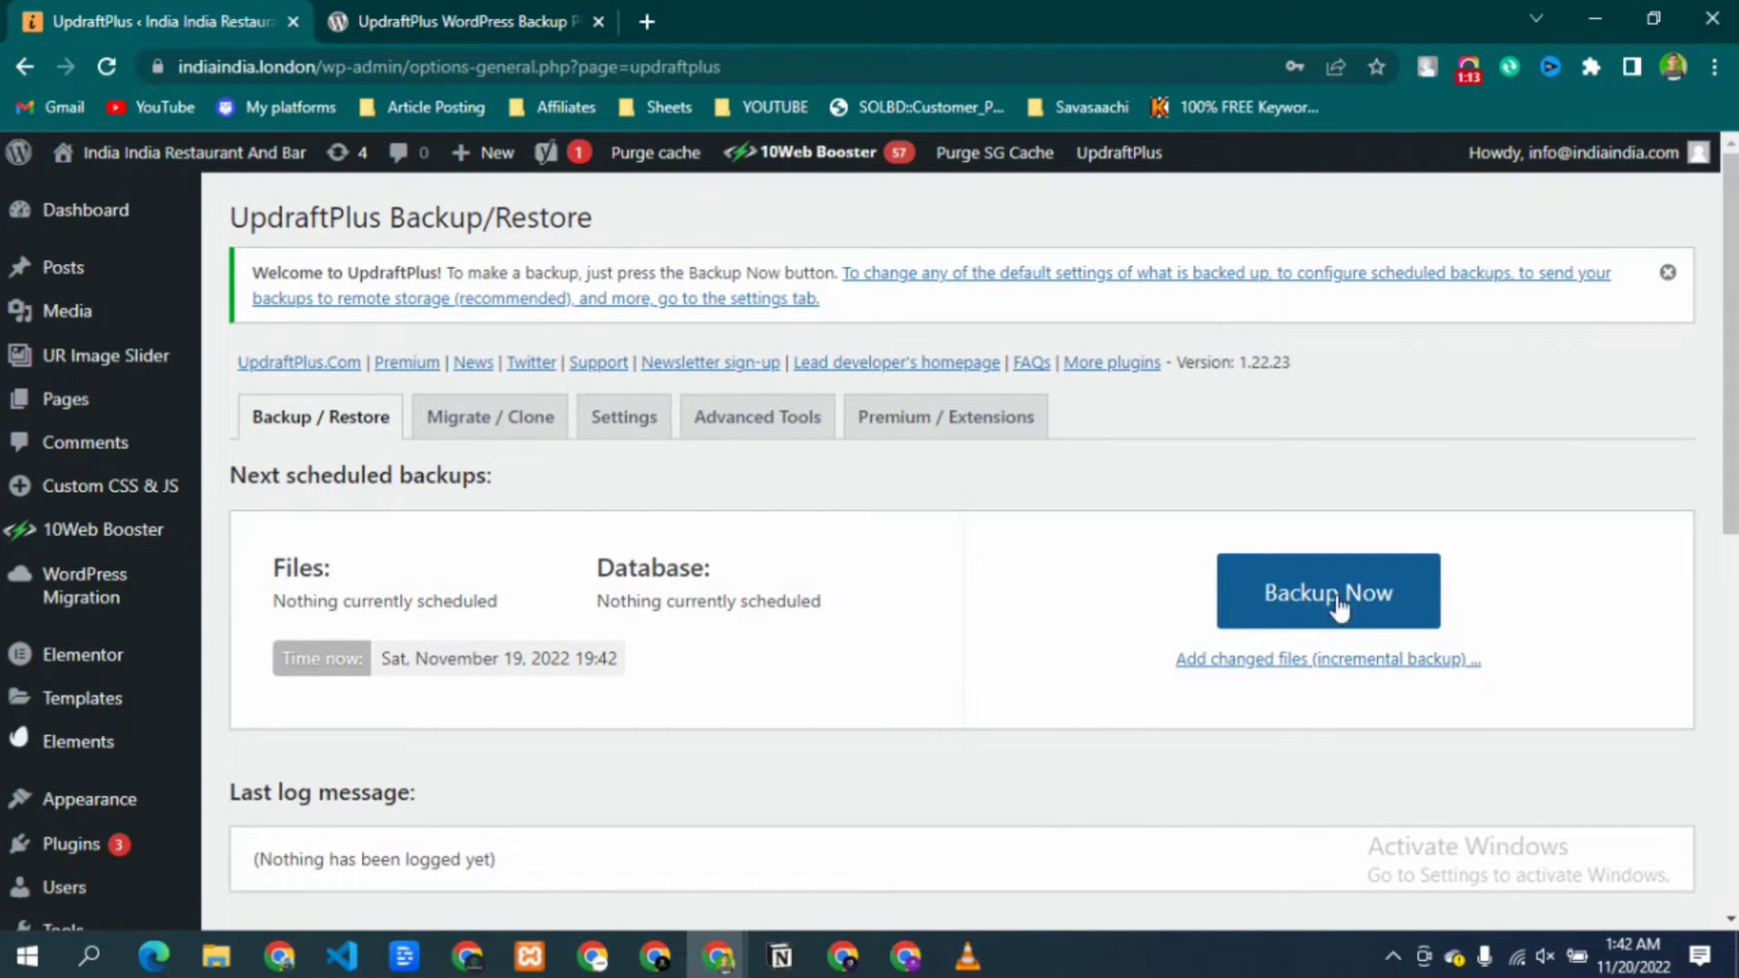
{"action": "scroll", "coordinate": [638, 655], "scroll_direction": "down", "scroll_amount": 1}
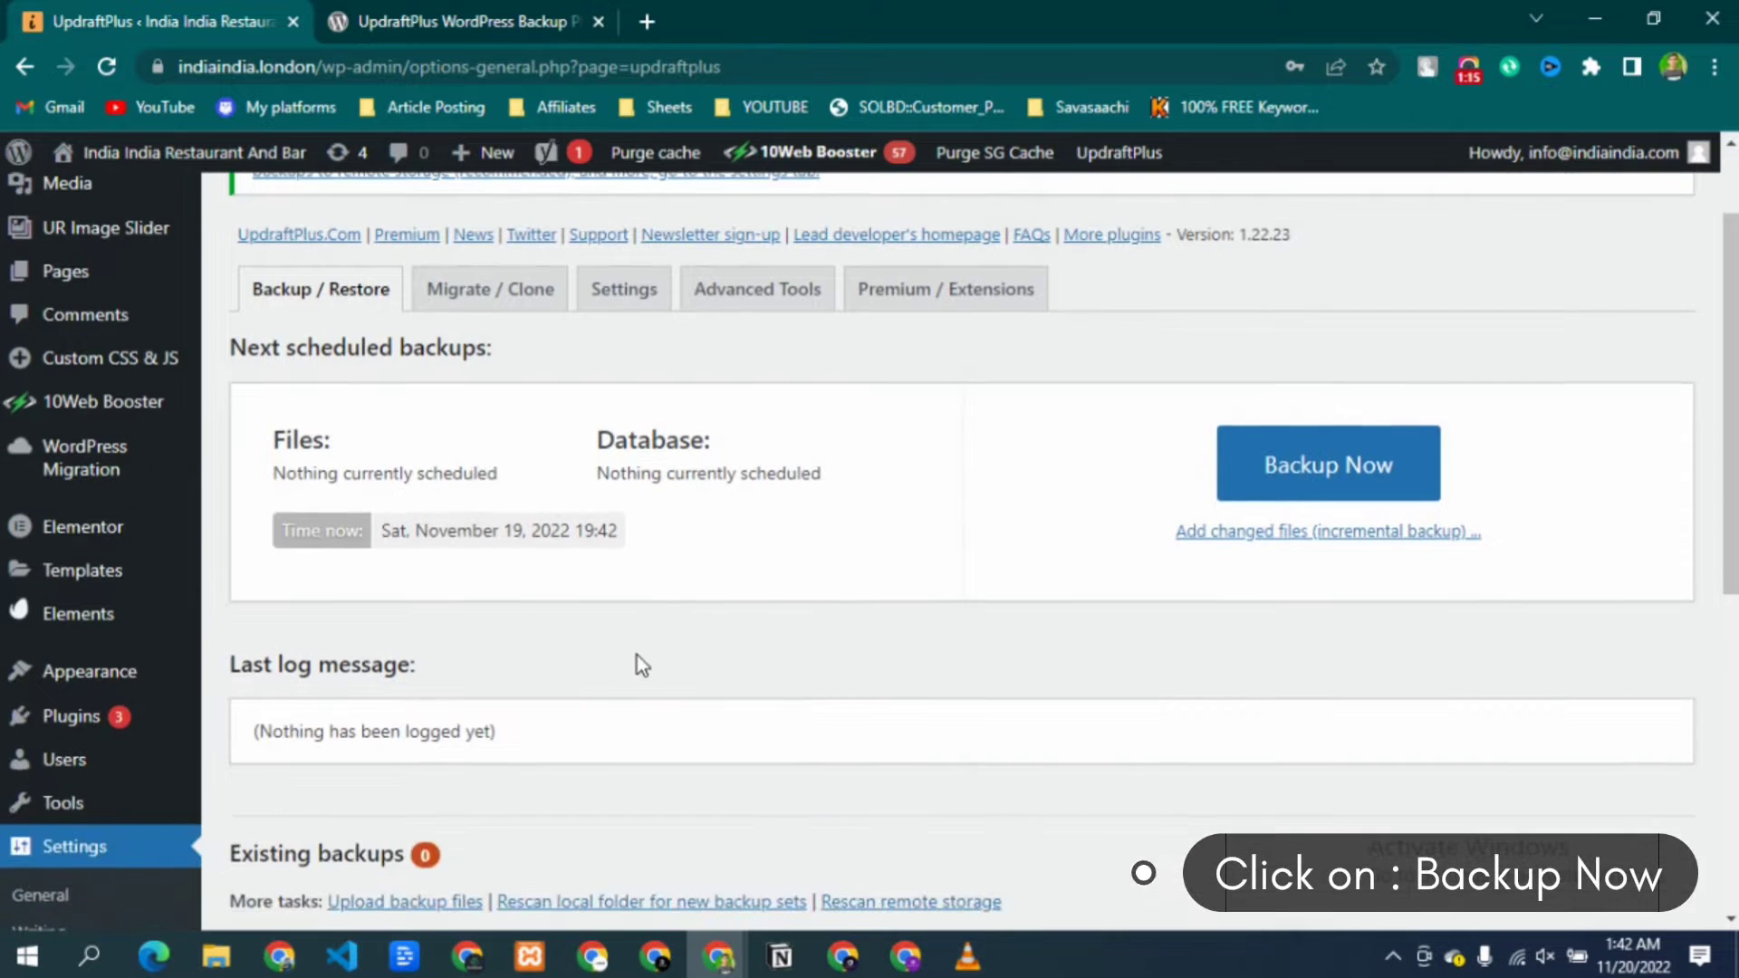
{"action": "scroll", "coordinate": [637, 655], "scroll_direction": "up", "scroll_amount": 1}
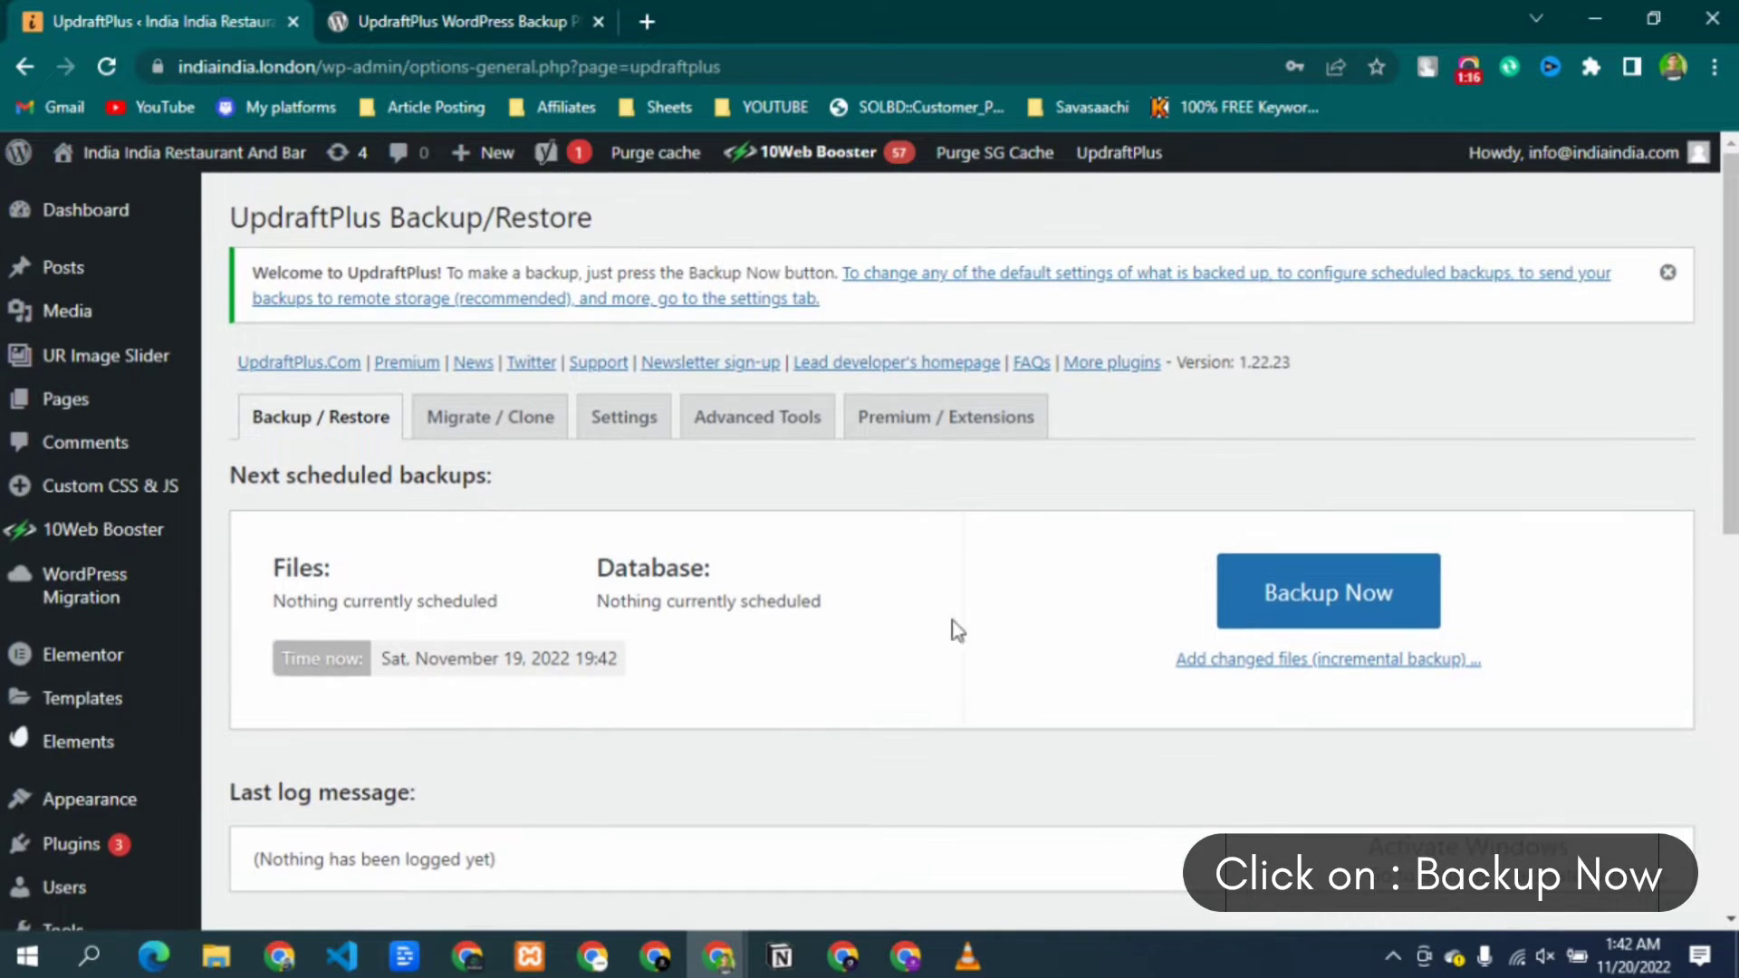
{"action": "left_click", "coordinate": [1308, 594]}
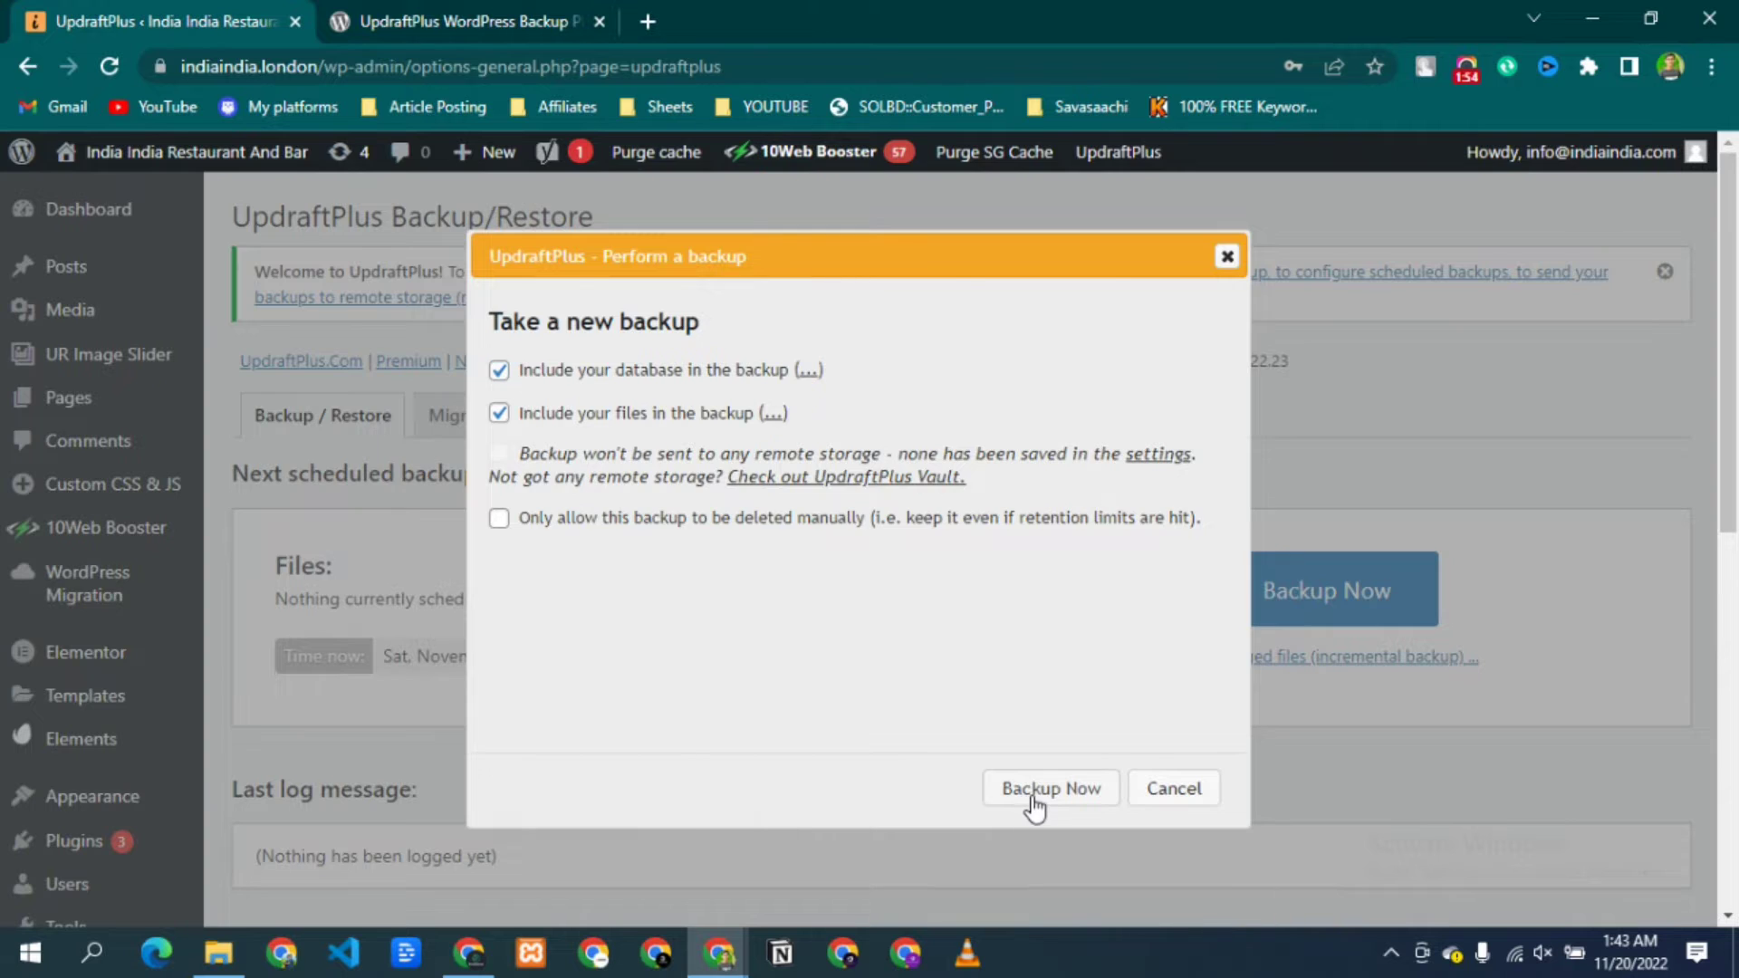
{"action": "left_click", "coordinate": [1034, 797]}
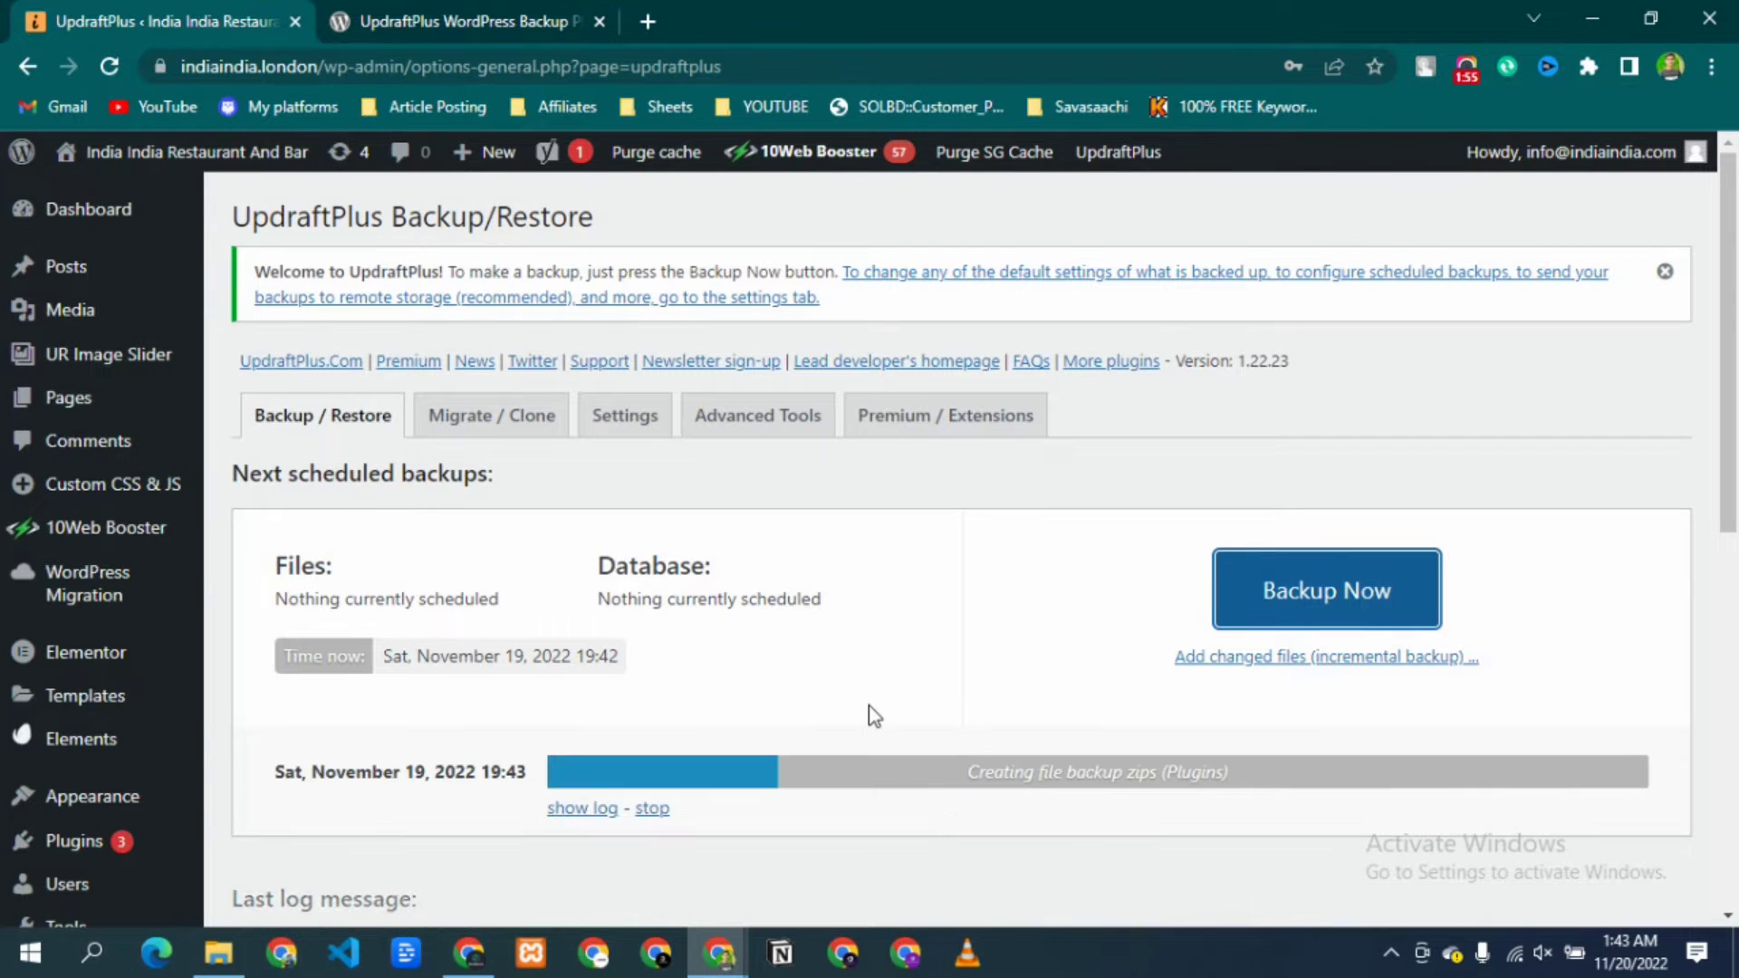
{"action": "scroll", "coordinate": [868, 711], "scroll_direction": "down", "scroll_amount": 1}
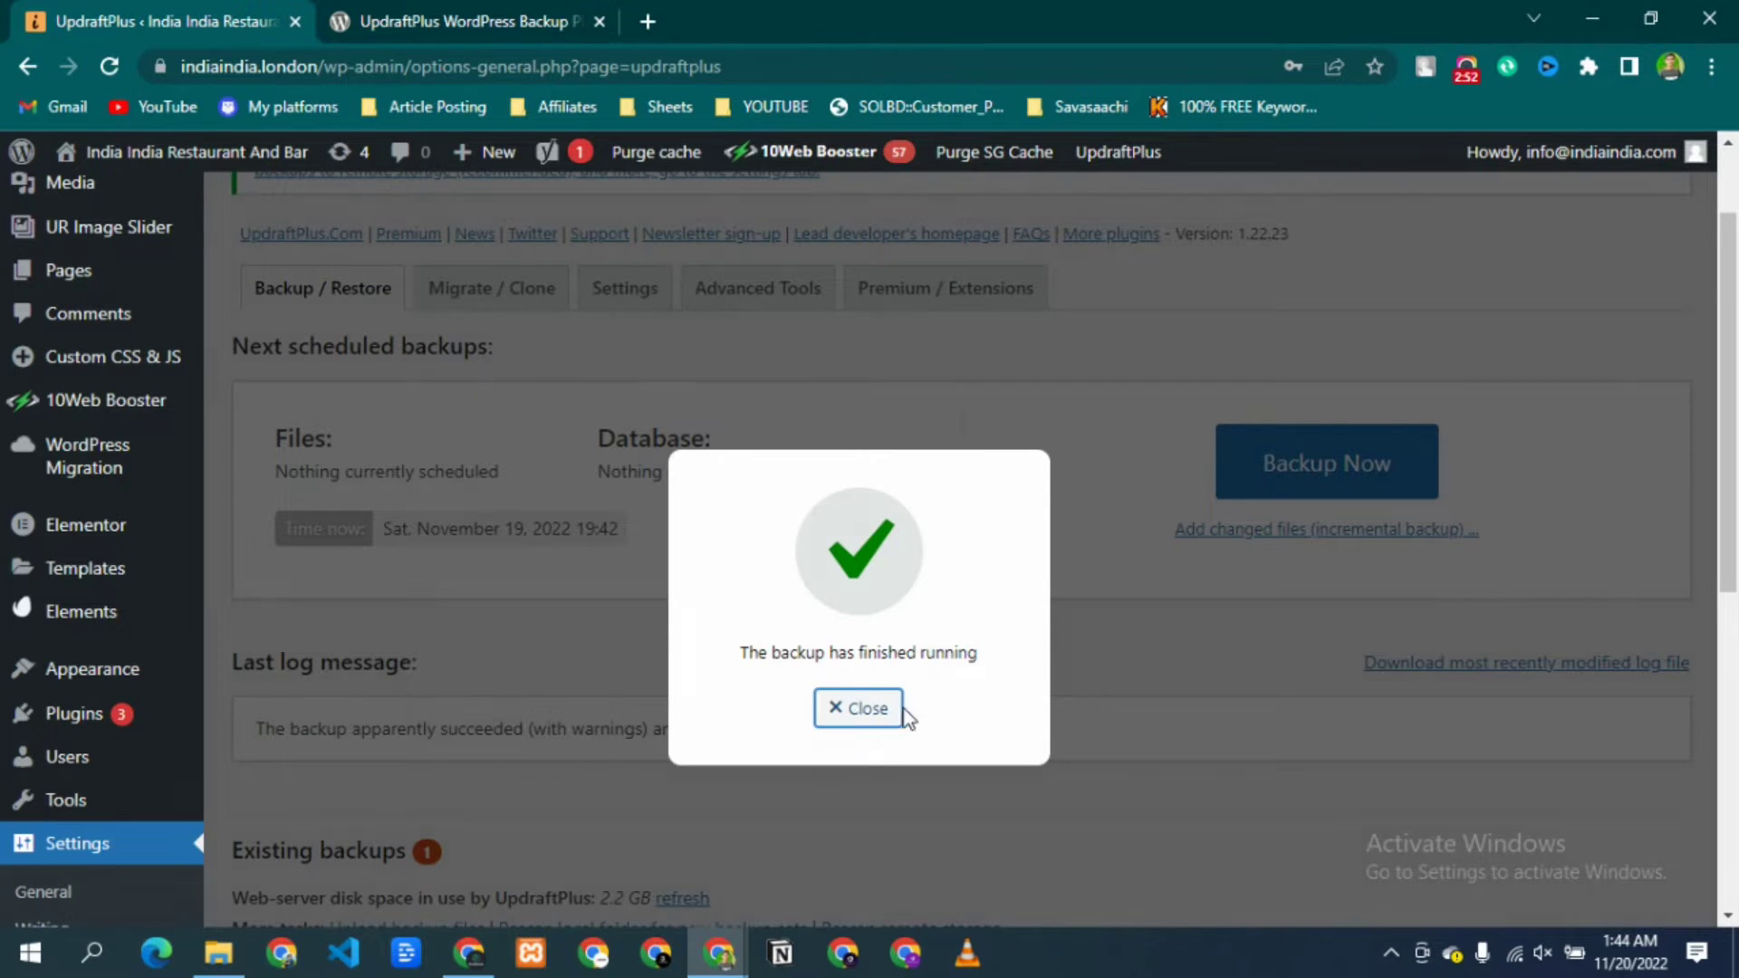
{"action": "left_click", "coordinate": [856, 709]}
Step: Download the database archive of the existing Nov 19, 2022 19:43 backup to the computer
{"action": "scroll", "coordinate": [851, 704], "scroll_direction": "down", "scroll_amount": 5}
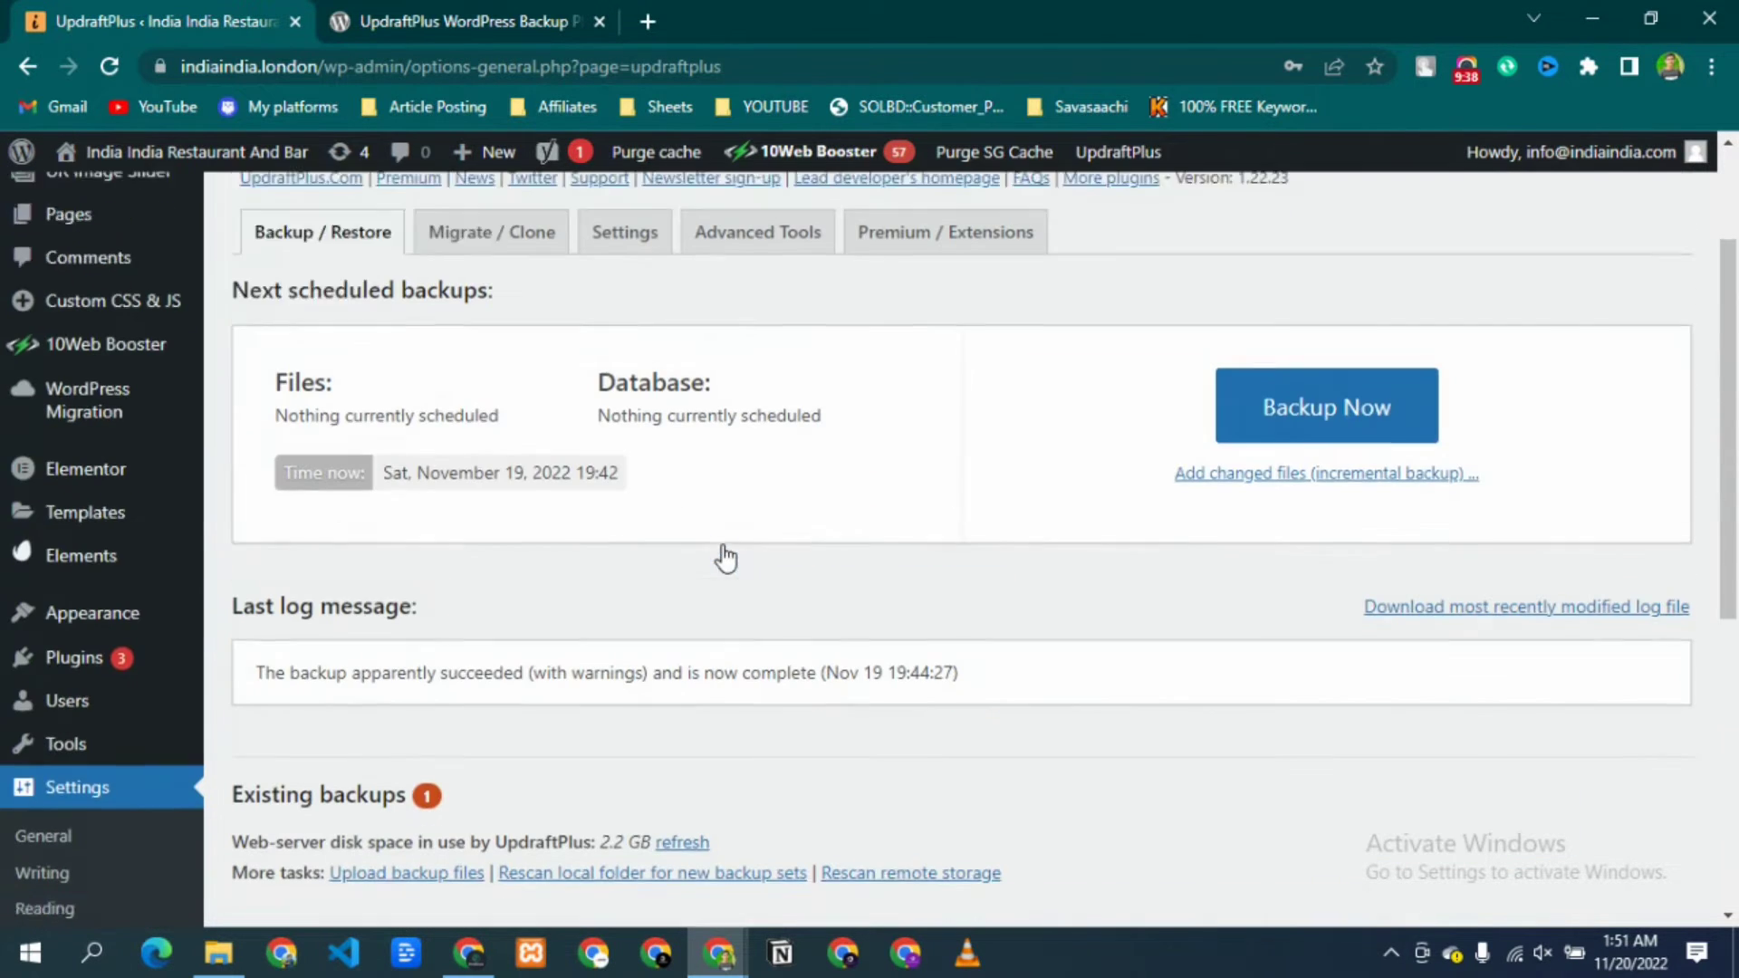
{"action": "scroll", "coordinate": [908, 809], "scroll_direction": "up", "scroll_amount": 1}
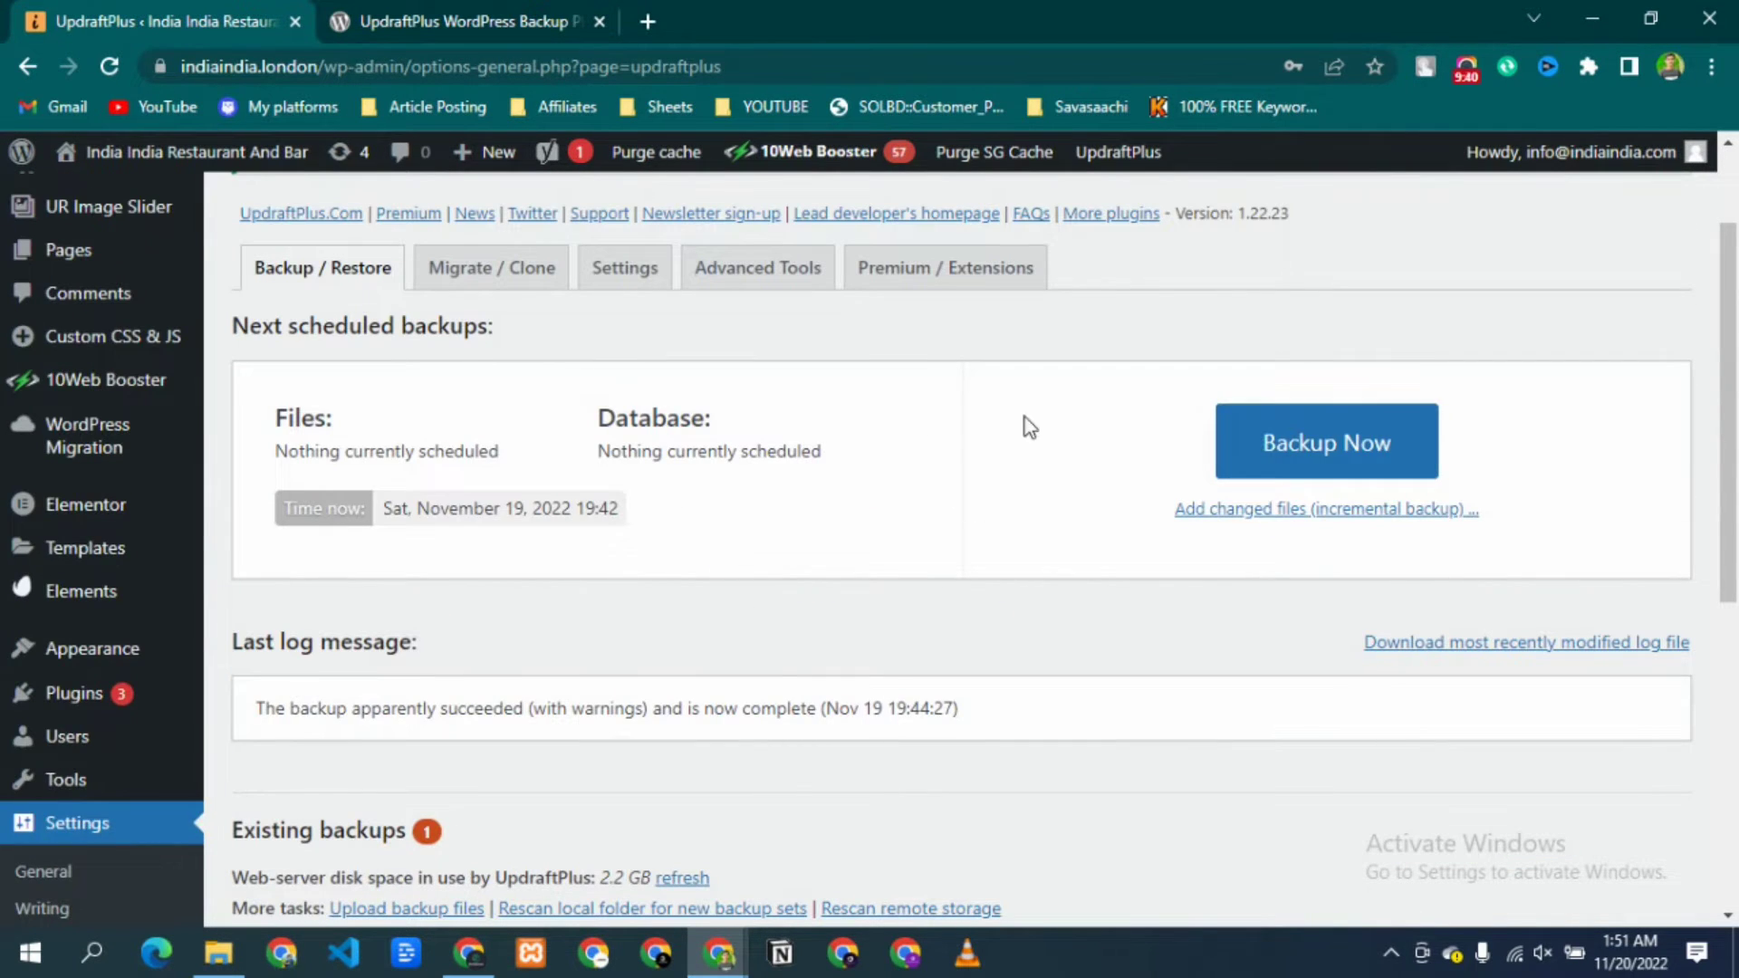
{"action": "scroll", "coordinate": [777, 609], "scroll_direction": "down", "scroll_amount": 7}
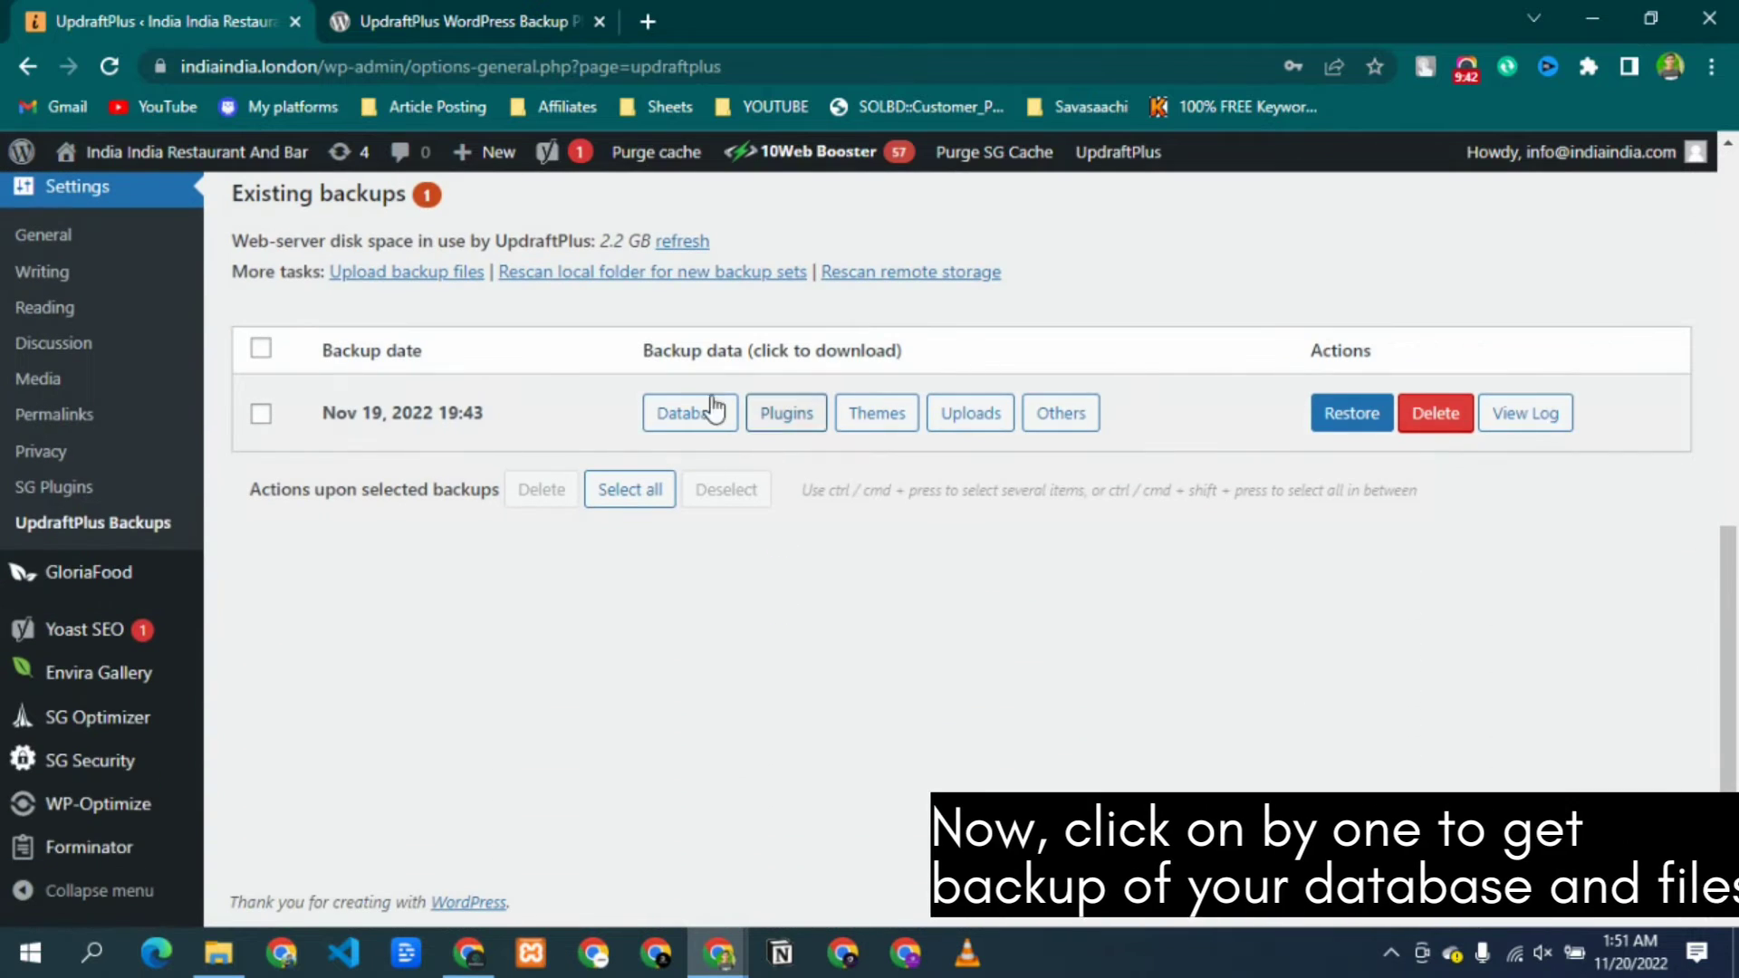
{"action": "left_click", "coordinate": [686, 425]}
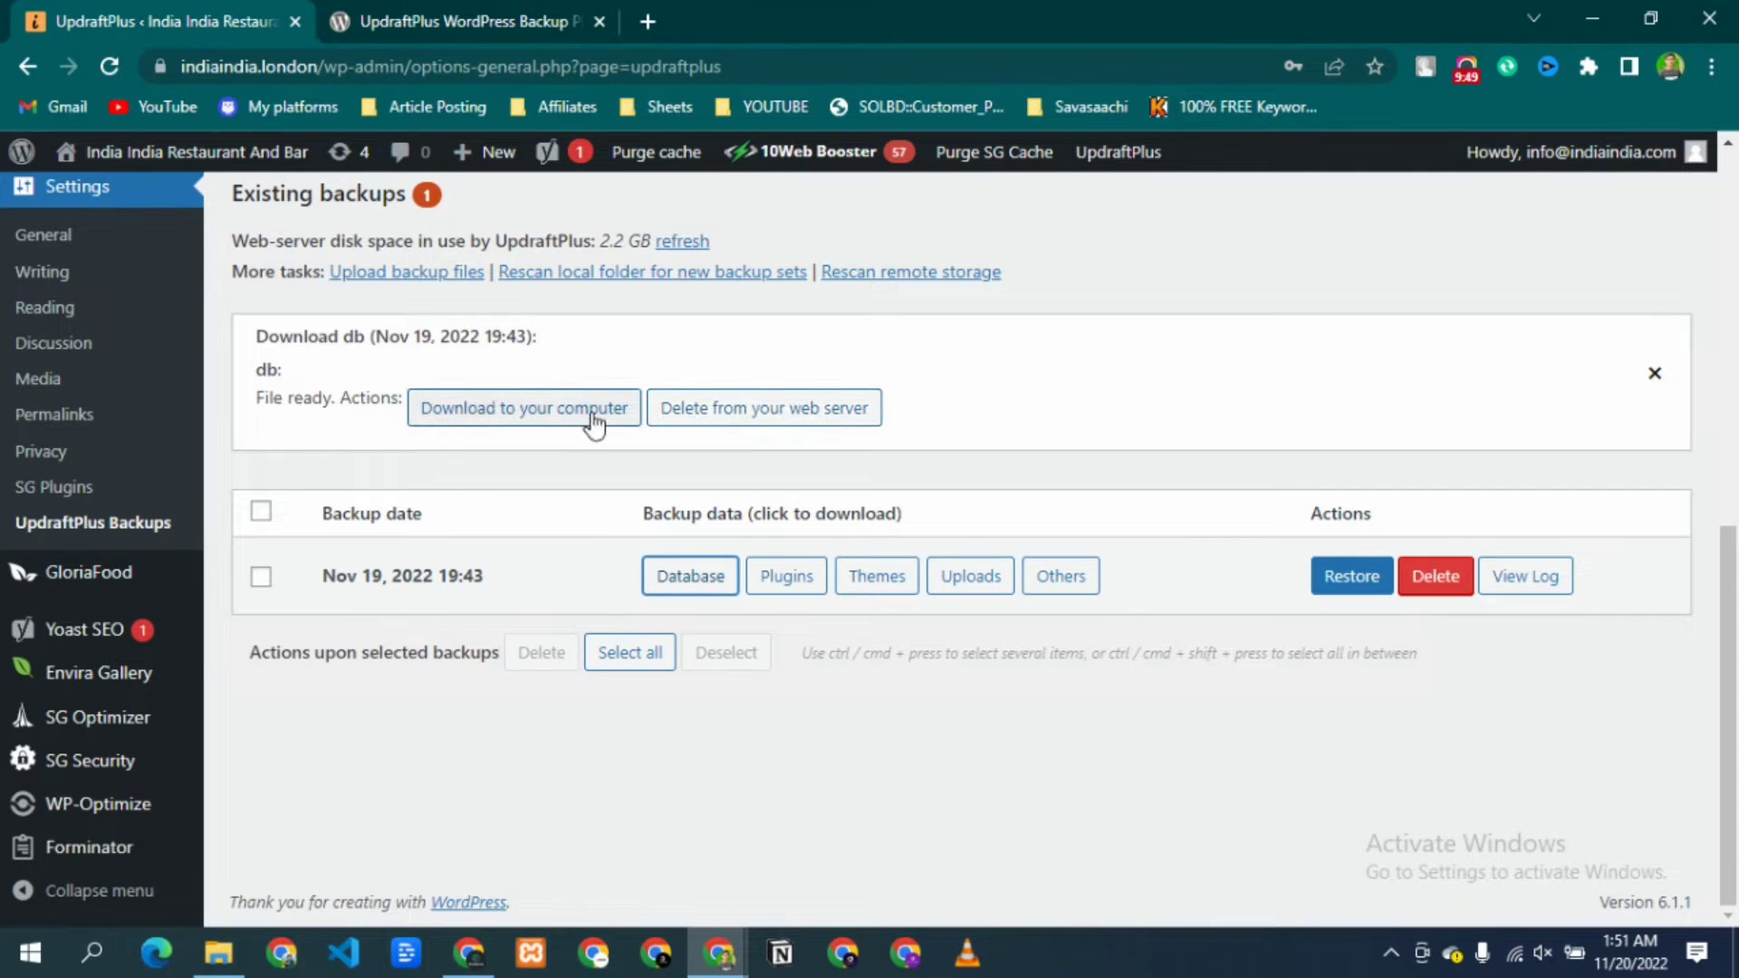
{"action": "left_click", "coordinate": [495, 414]}
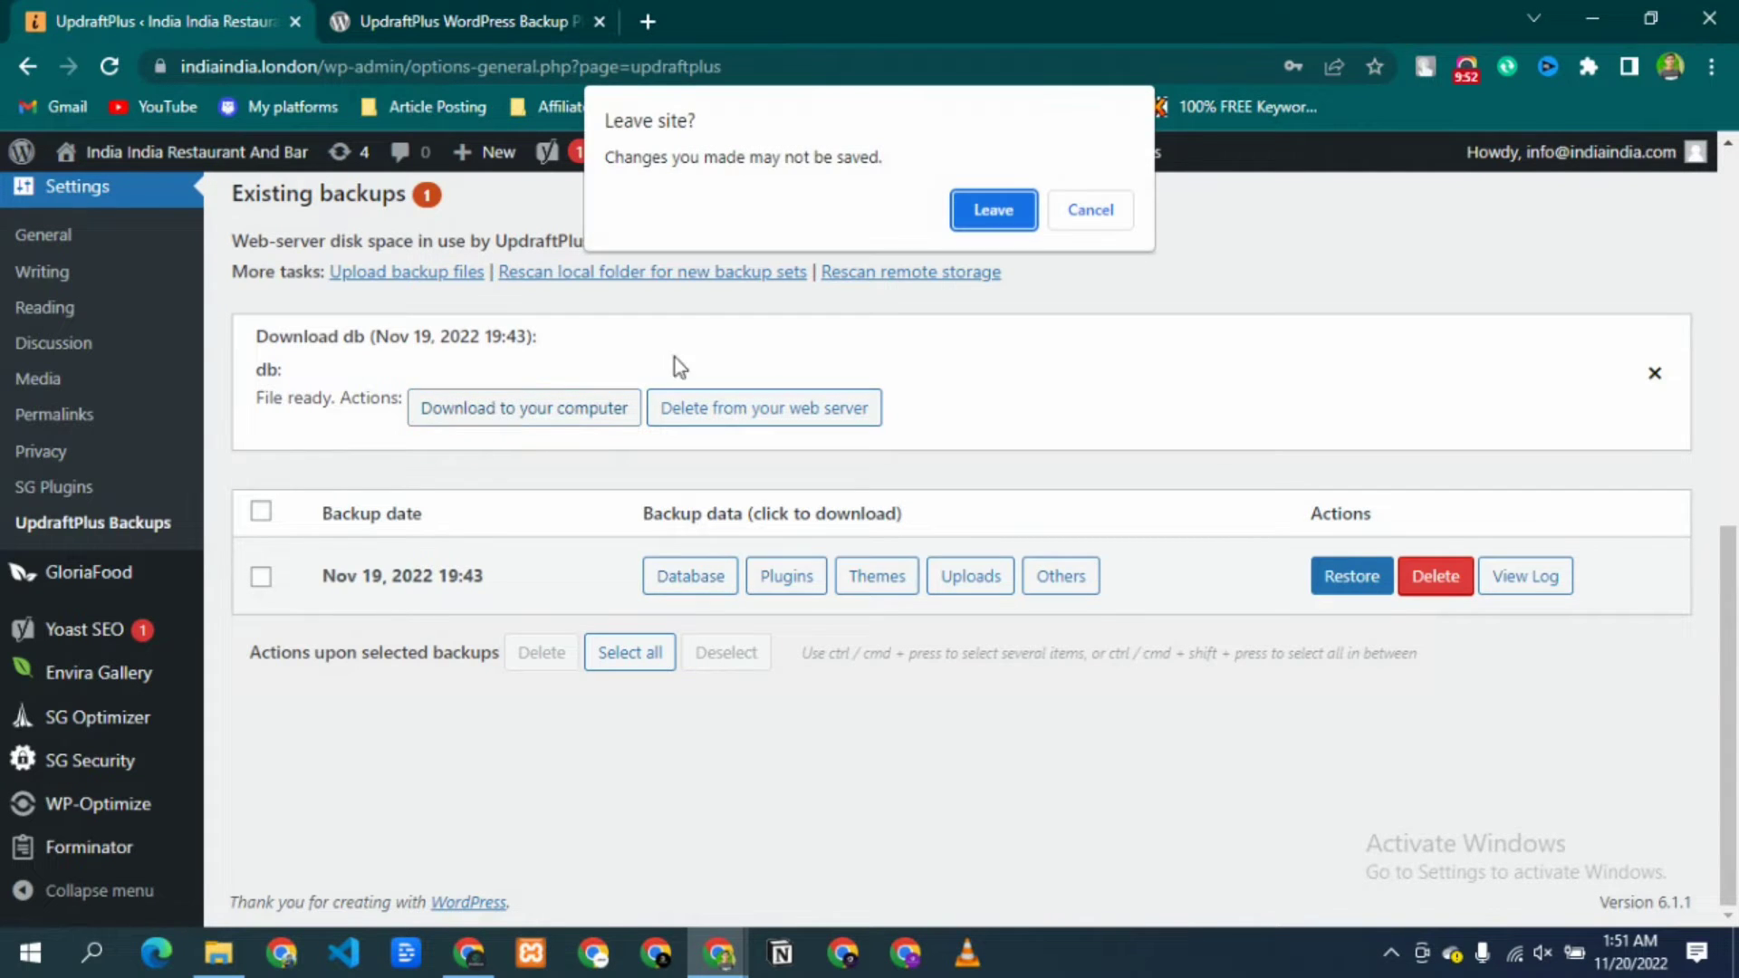
{"action": "left_click", "coordinate": [992, 212]}
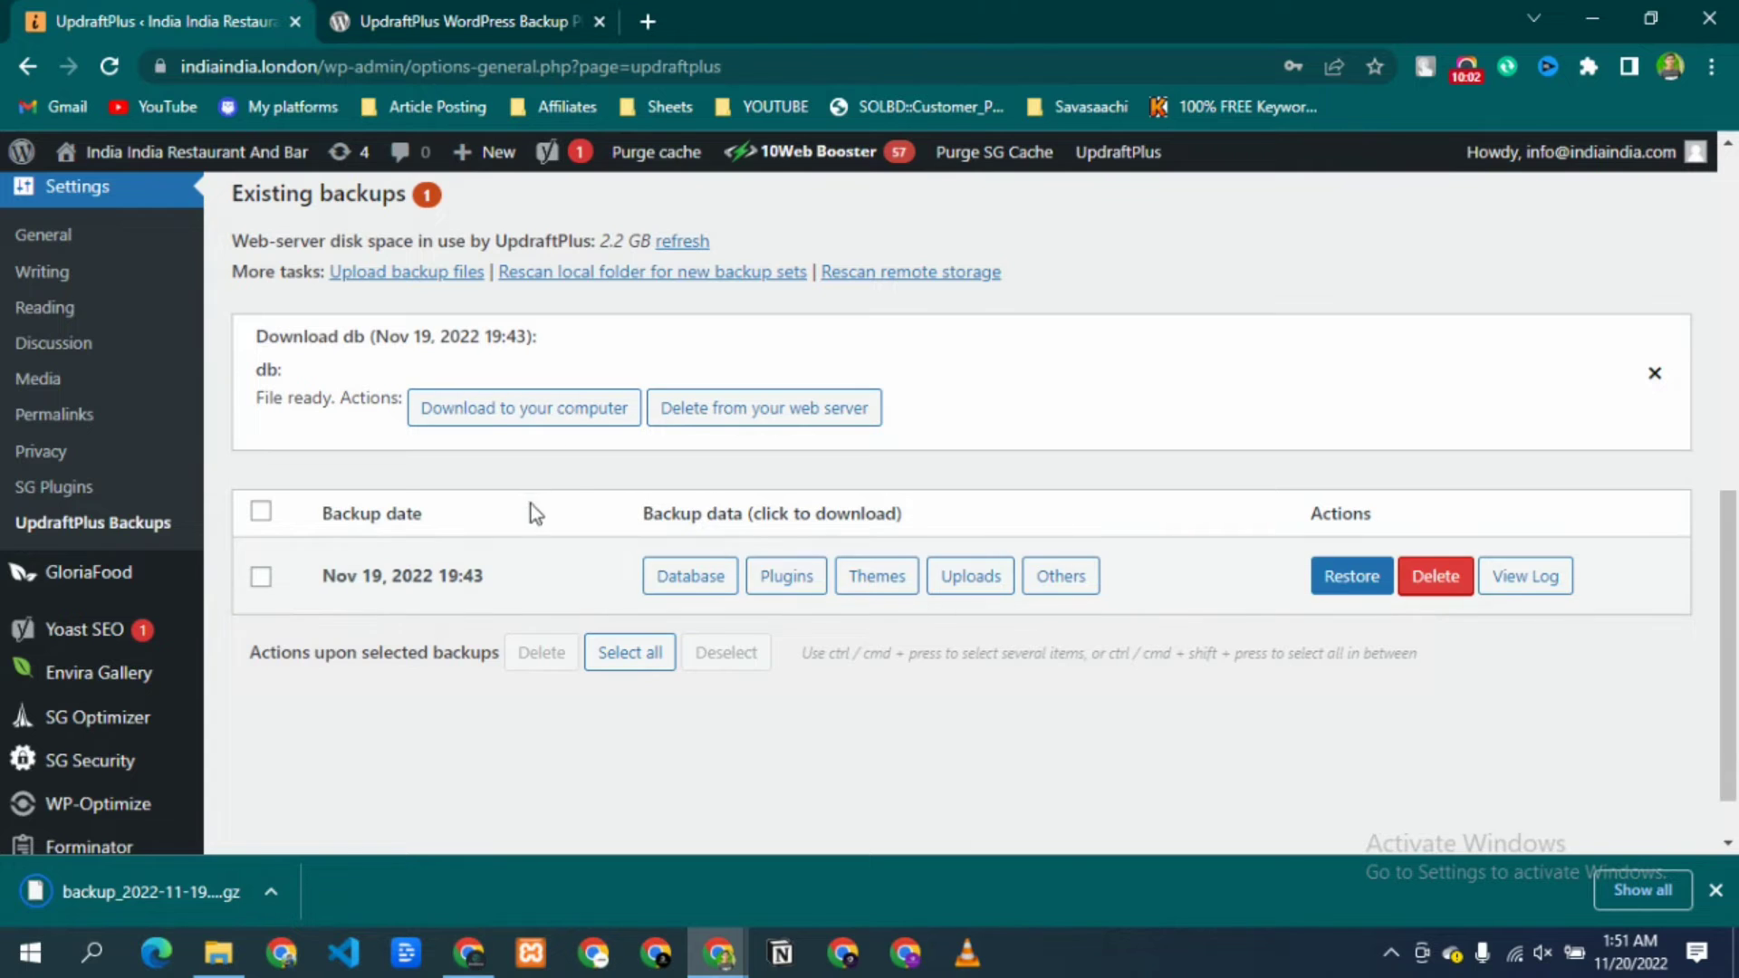
Step: Download the plugins archive of the same backup to the computer
{"action": "left_click", "coordinate": [783, 576]}
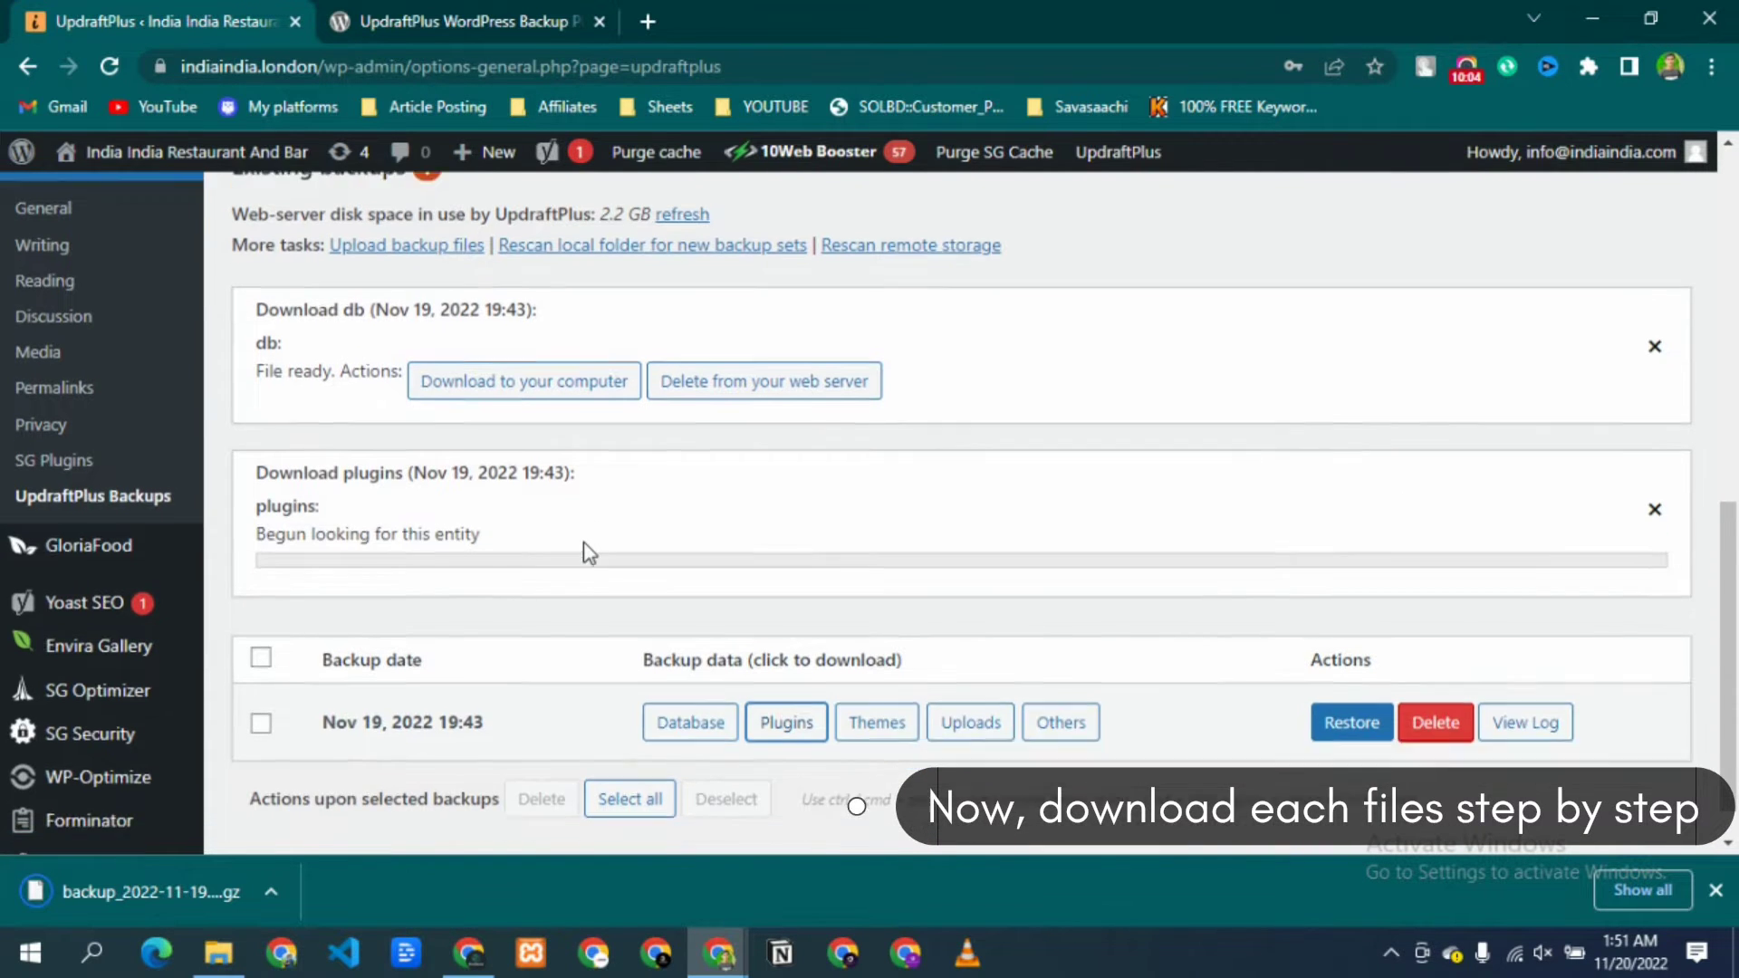
{"action": "scroll", "coordinate": [582, 547], "scroll_direction": "down", "scroll_amount": 1}
{"action": "left_click", "coordinate": [497, 506]}
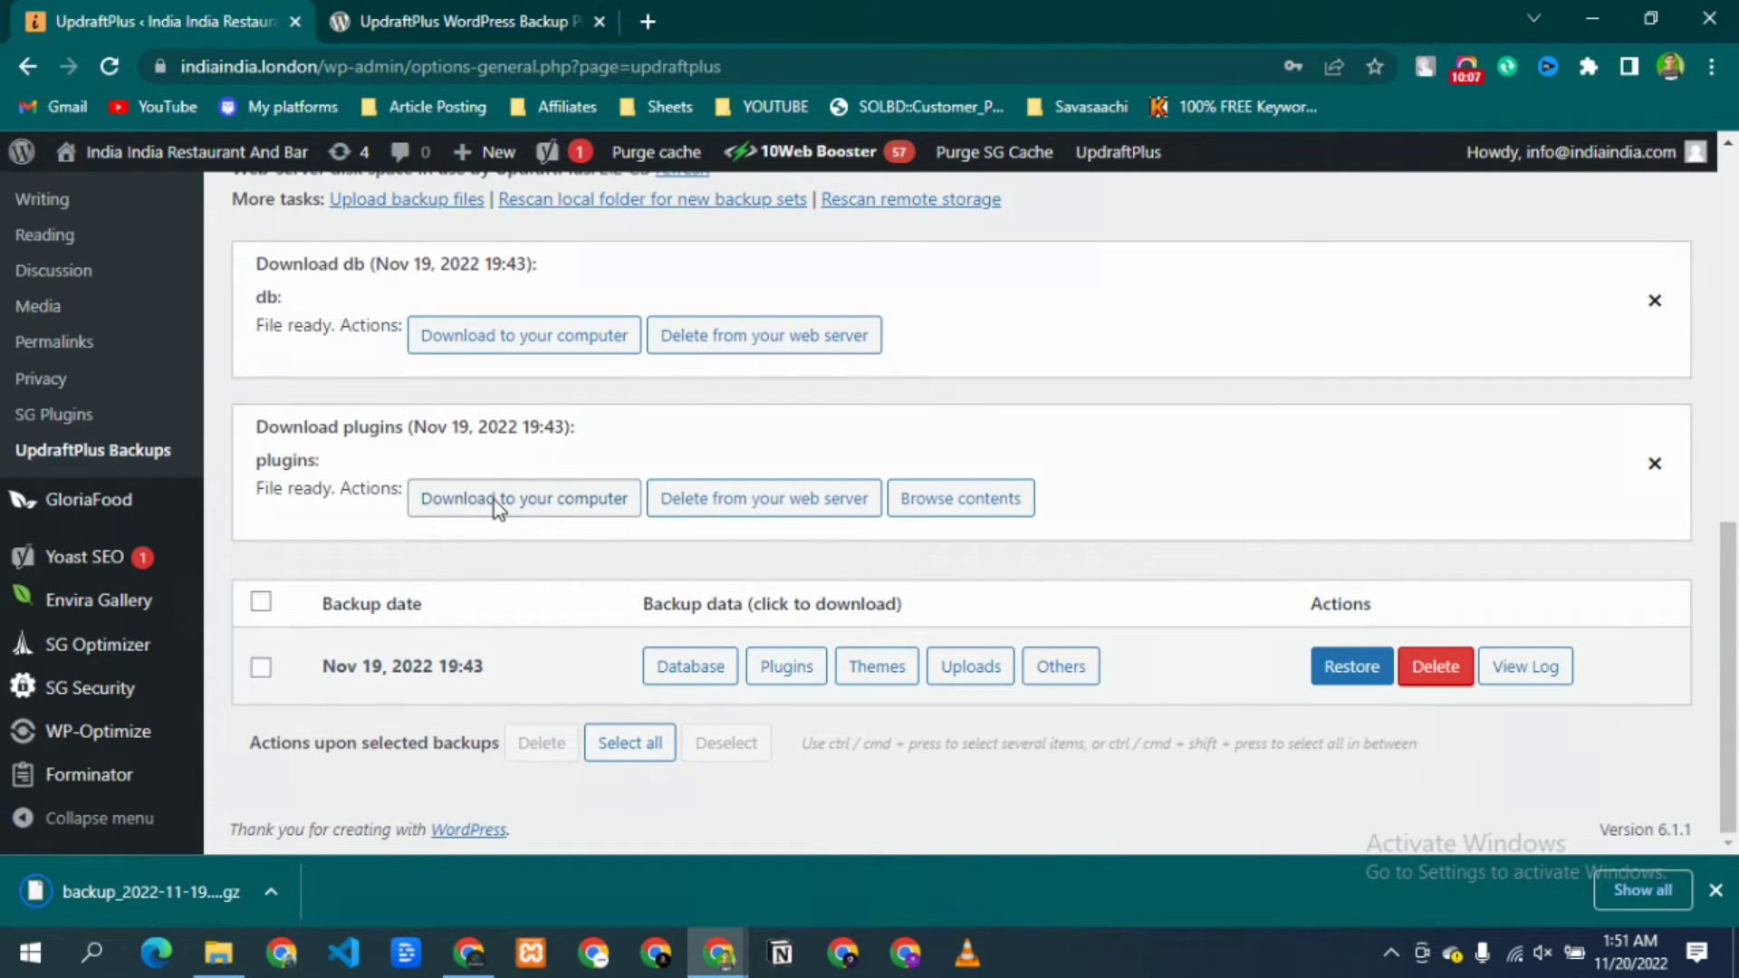
{"action": "left_click", "coordinate": [993, 253]}
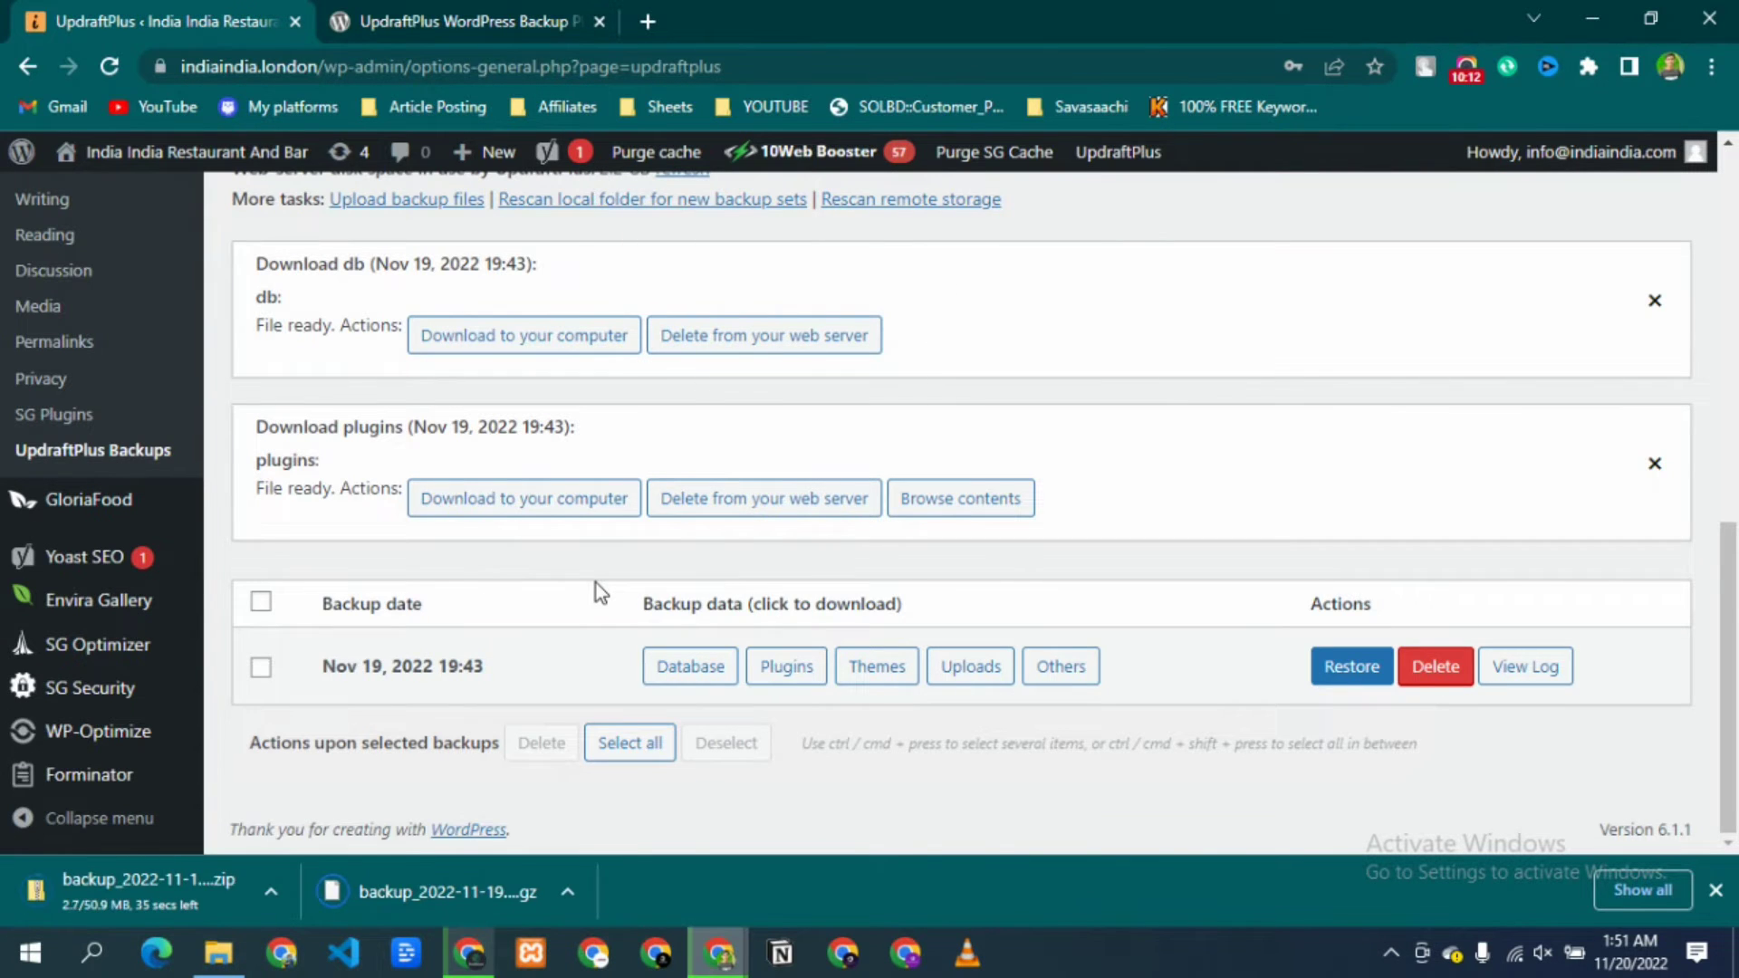
Step: Download the themes archive of the backup set to the computer
{"action": "left_click", "coordinate": [877, 668]}
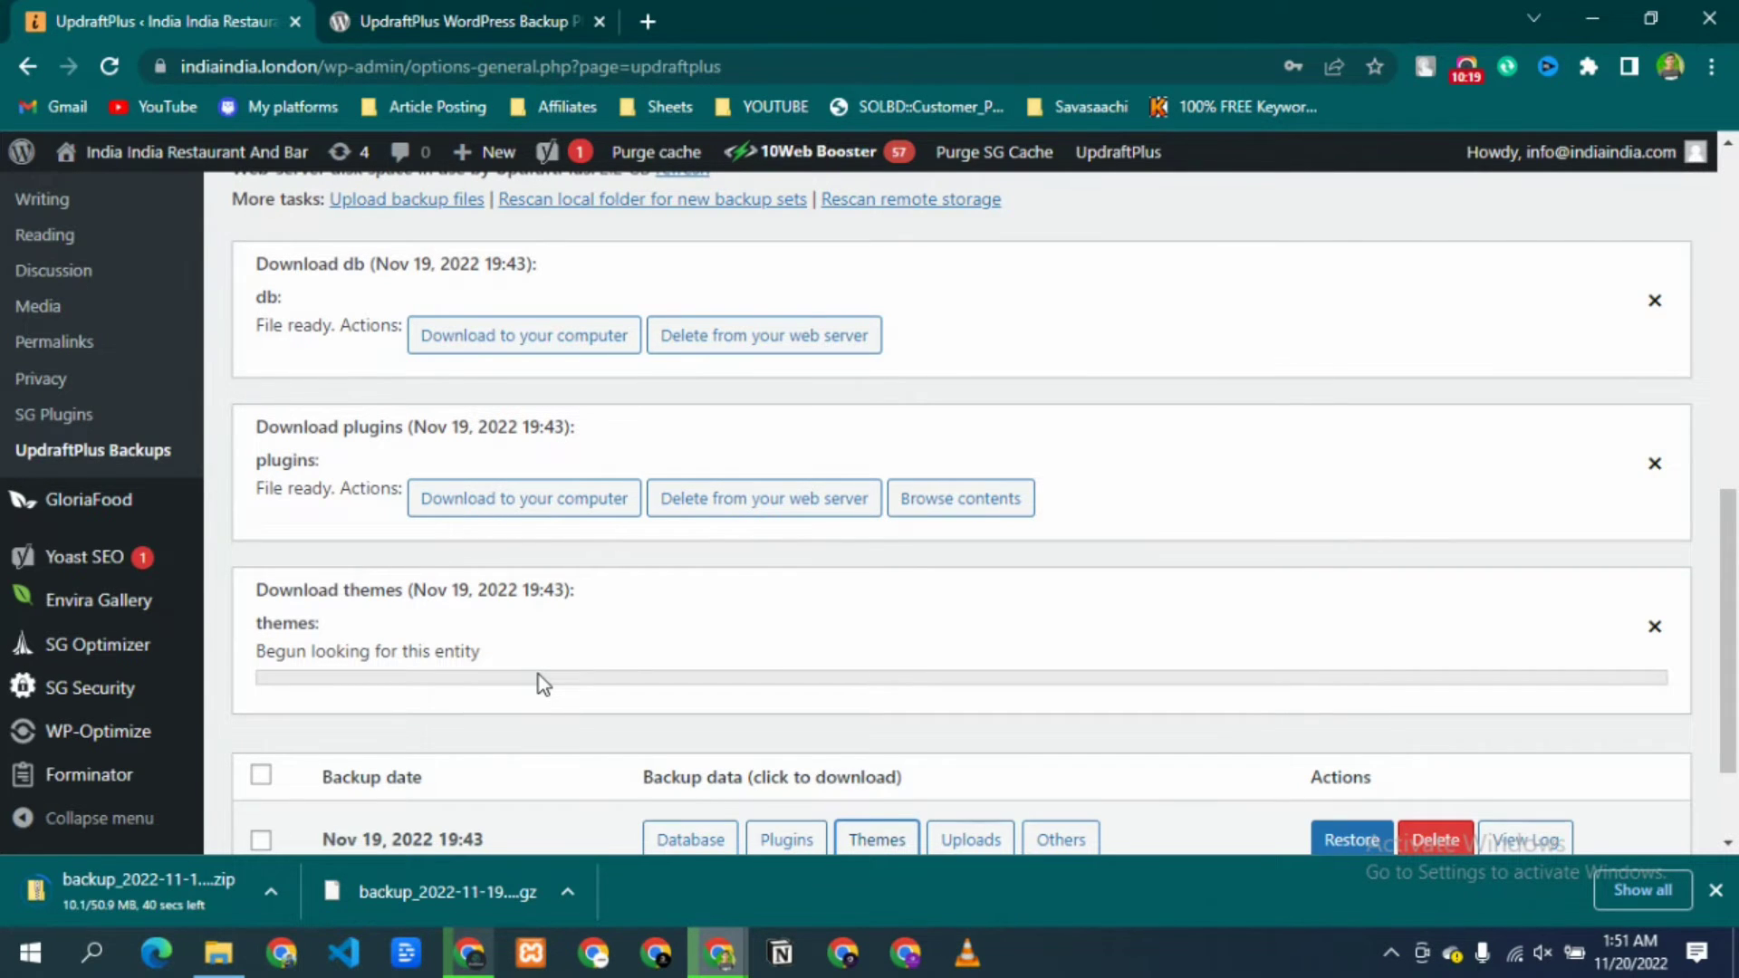
{"action": "scroll", "coordinate": [539, 676], "scroll_direction": "down", "scroll_amount": 2}
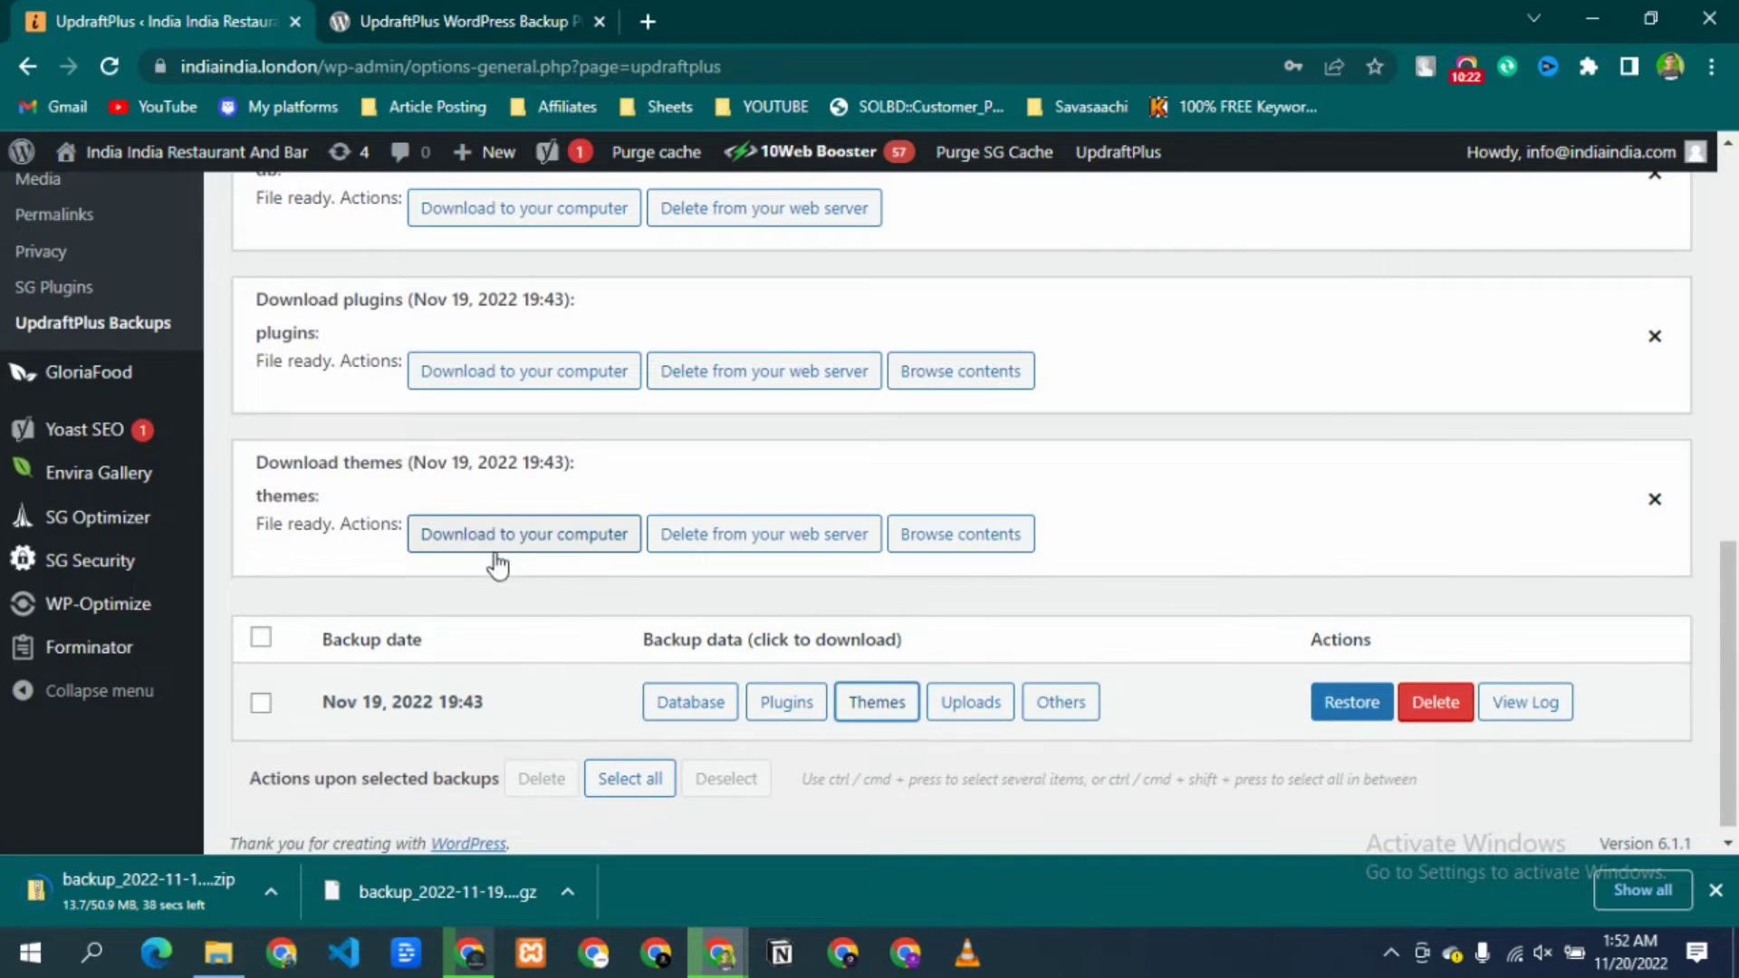
{"action": "left_click", "coordinate": [501, 536]}
{"action": "left_click", "coordinate": [986, 252]}
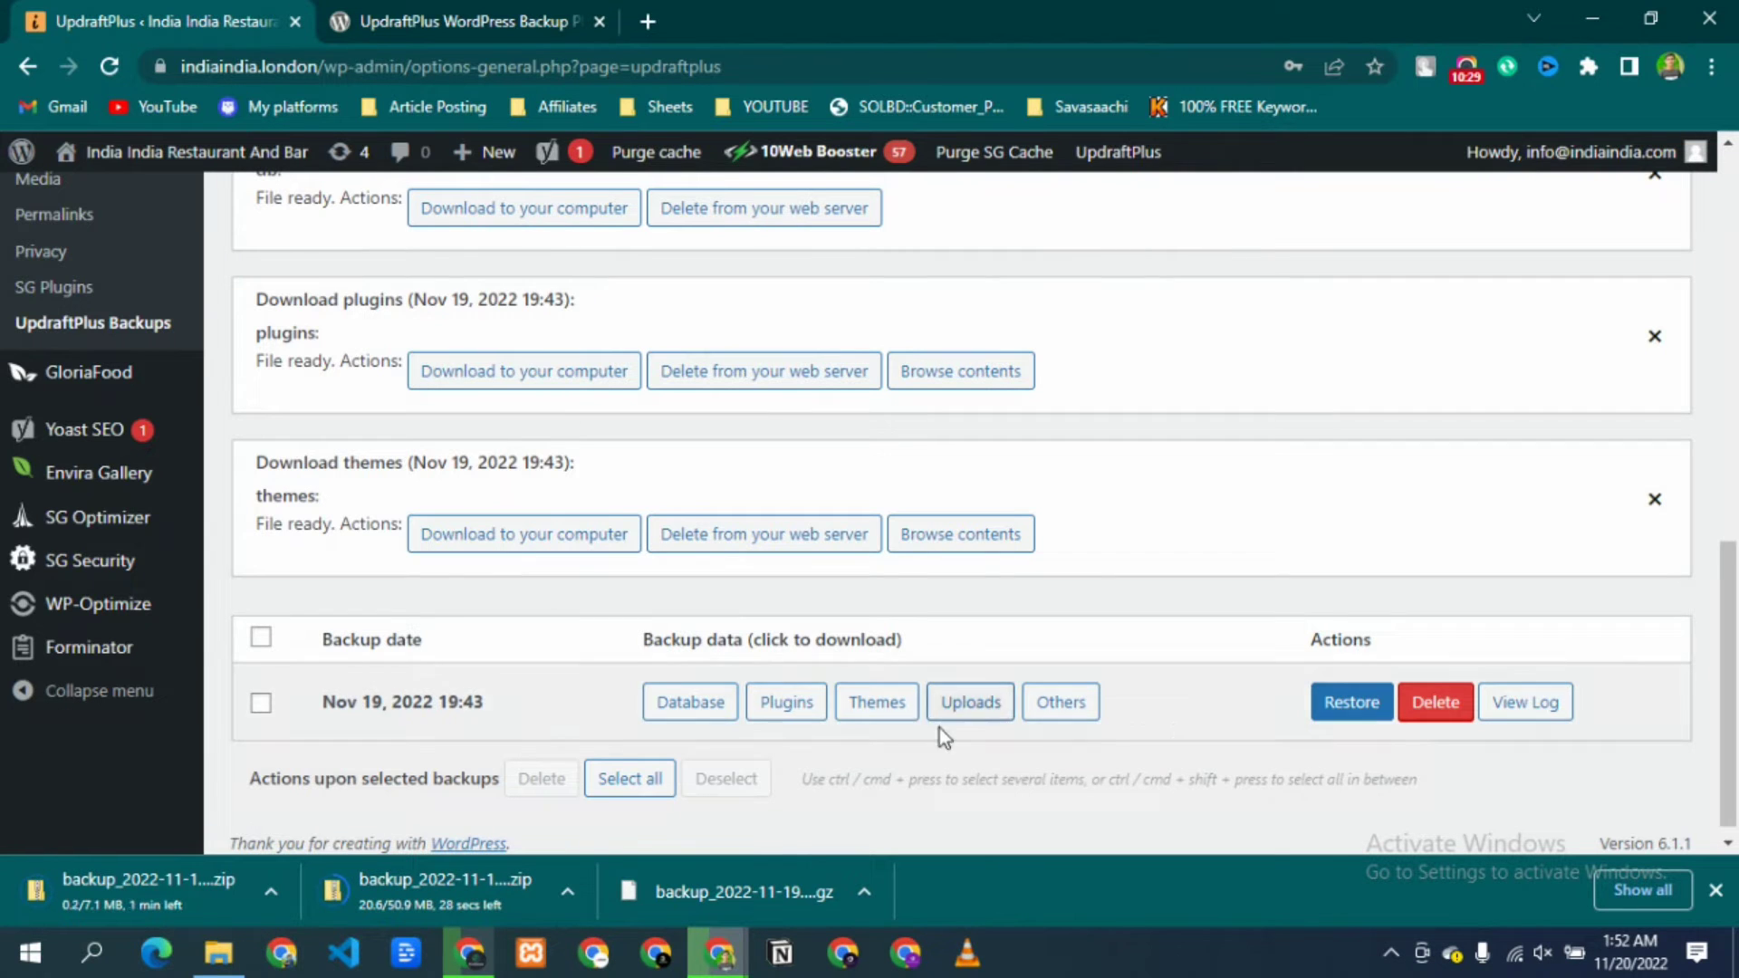
Step: Download all three uploads archives of the backup set to the computer: uploads, uploads (2) and uploads (3)
{"action": "left_click", "coordinate": [965, 702]}
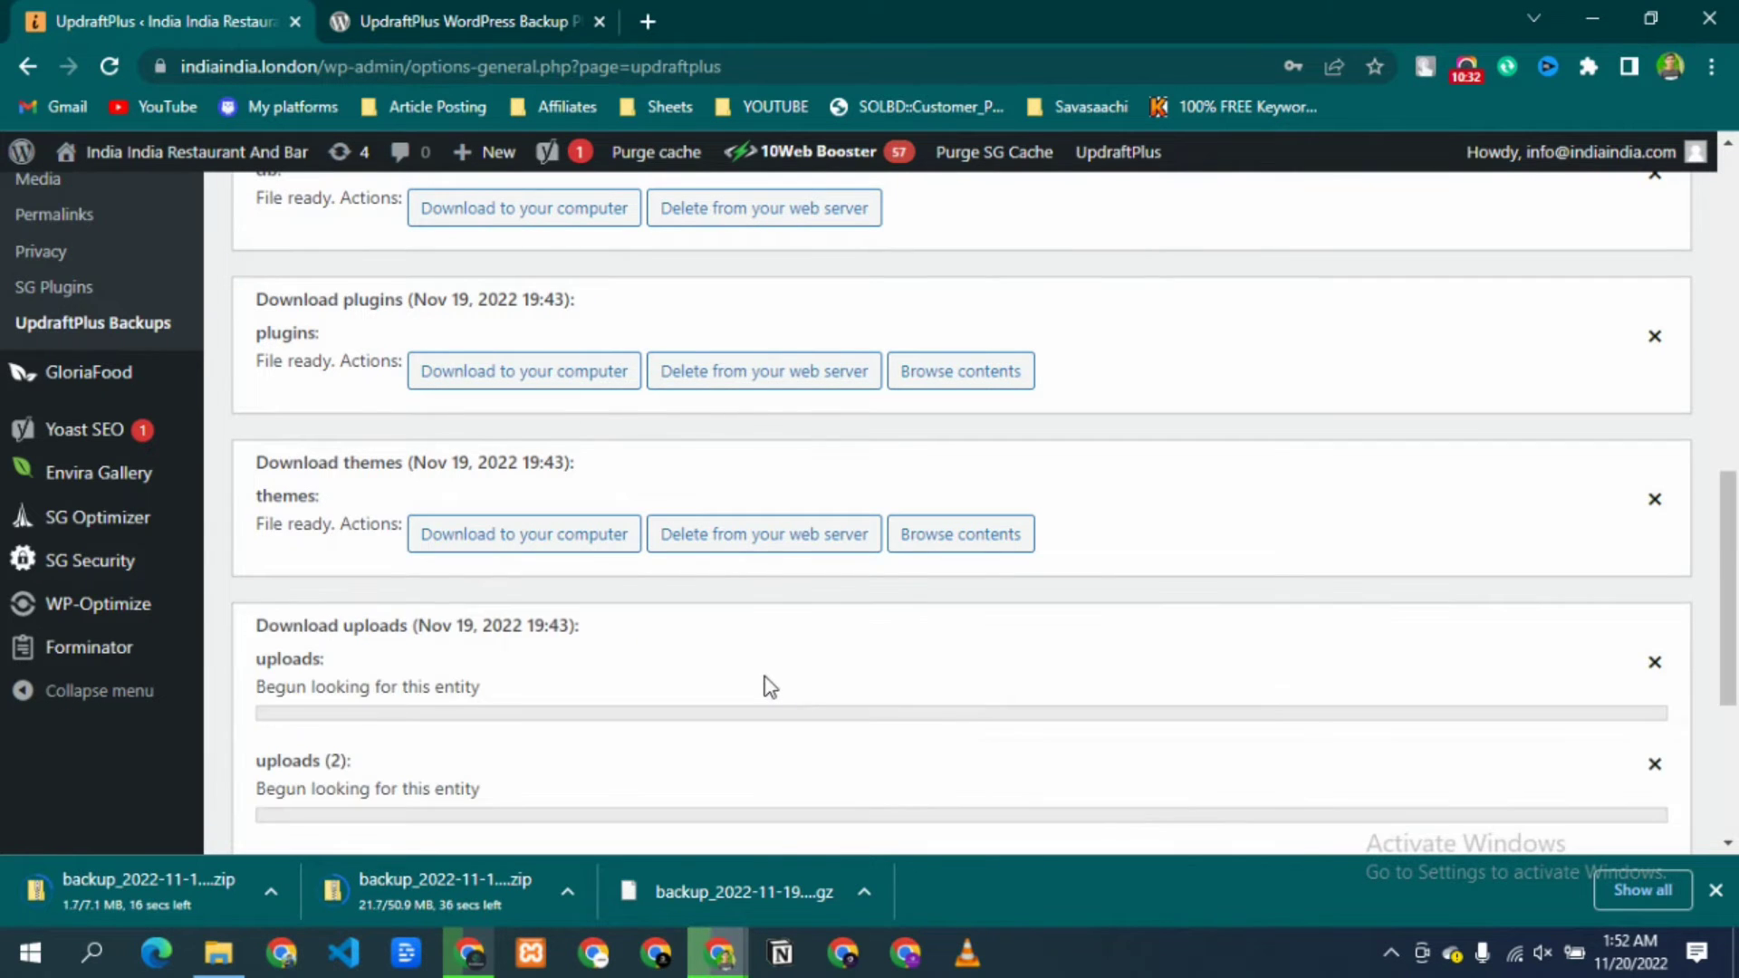
{"action": "scroll", "coordinate": [768, 686], "scroll_direction": "down", "scroll_amount": 3}
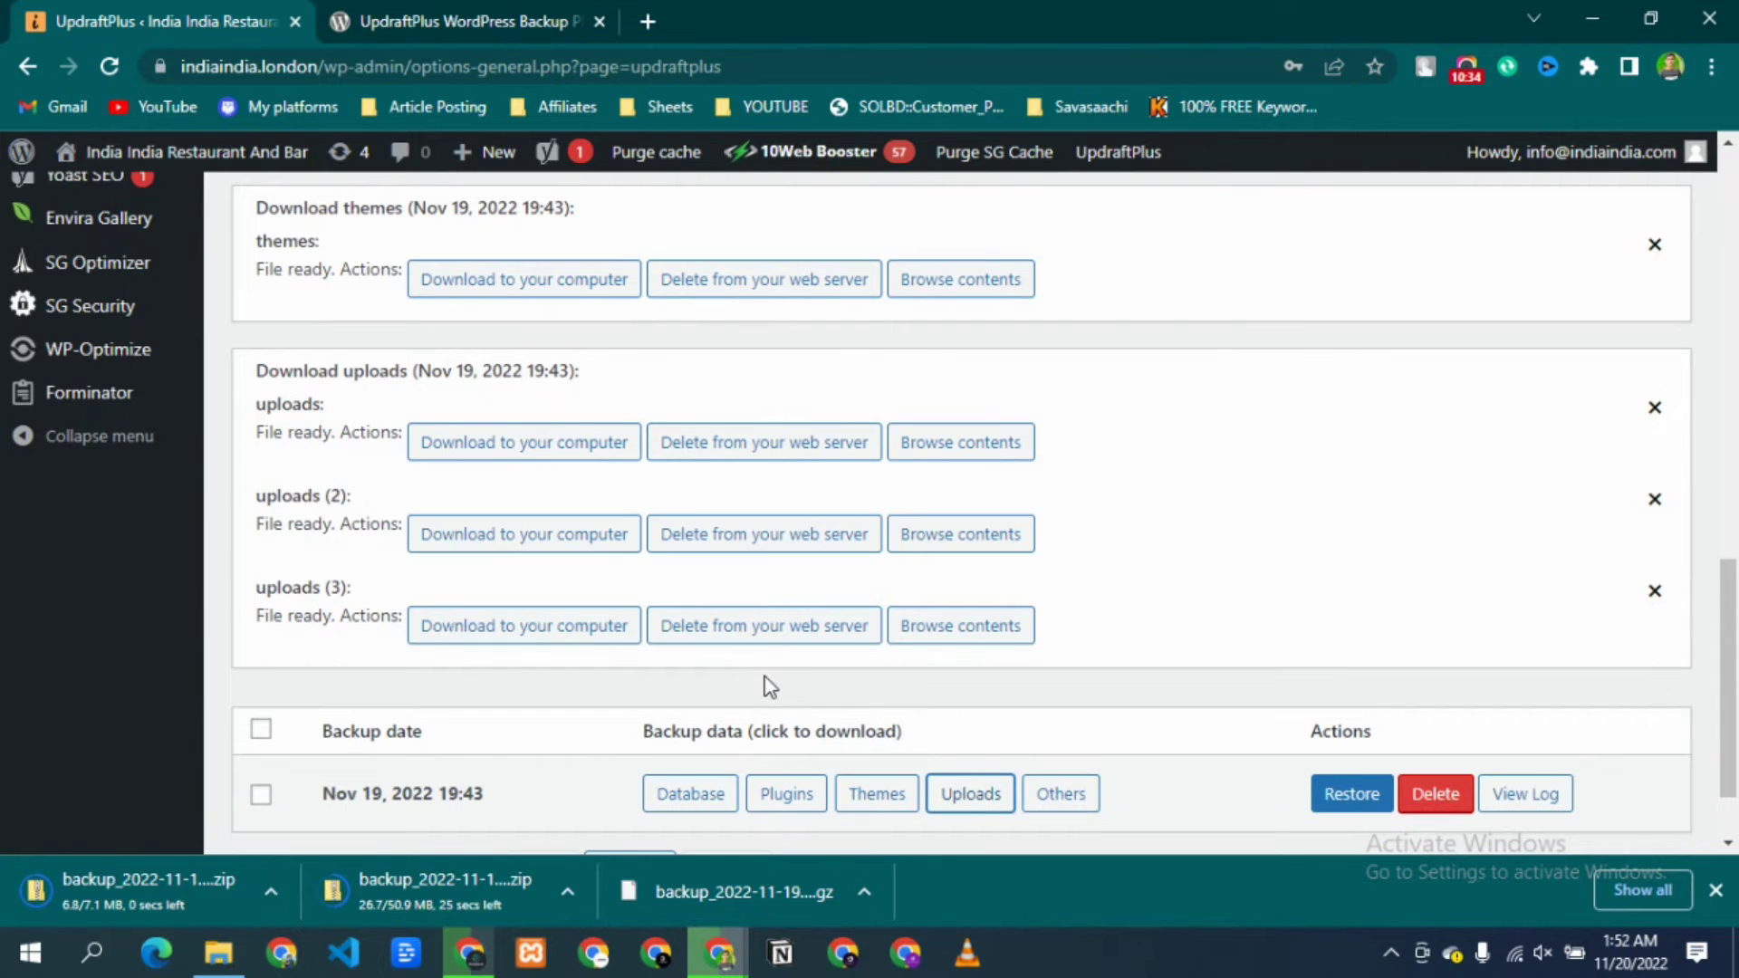
{"action": "left_click", "coordinate": [536, 448]}
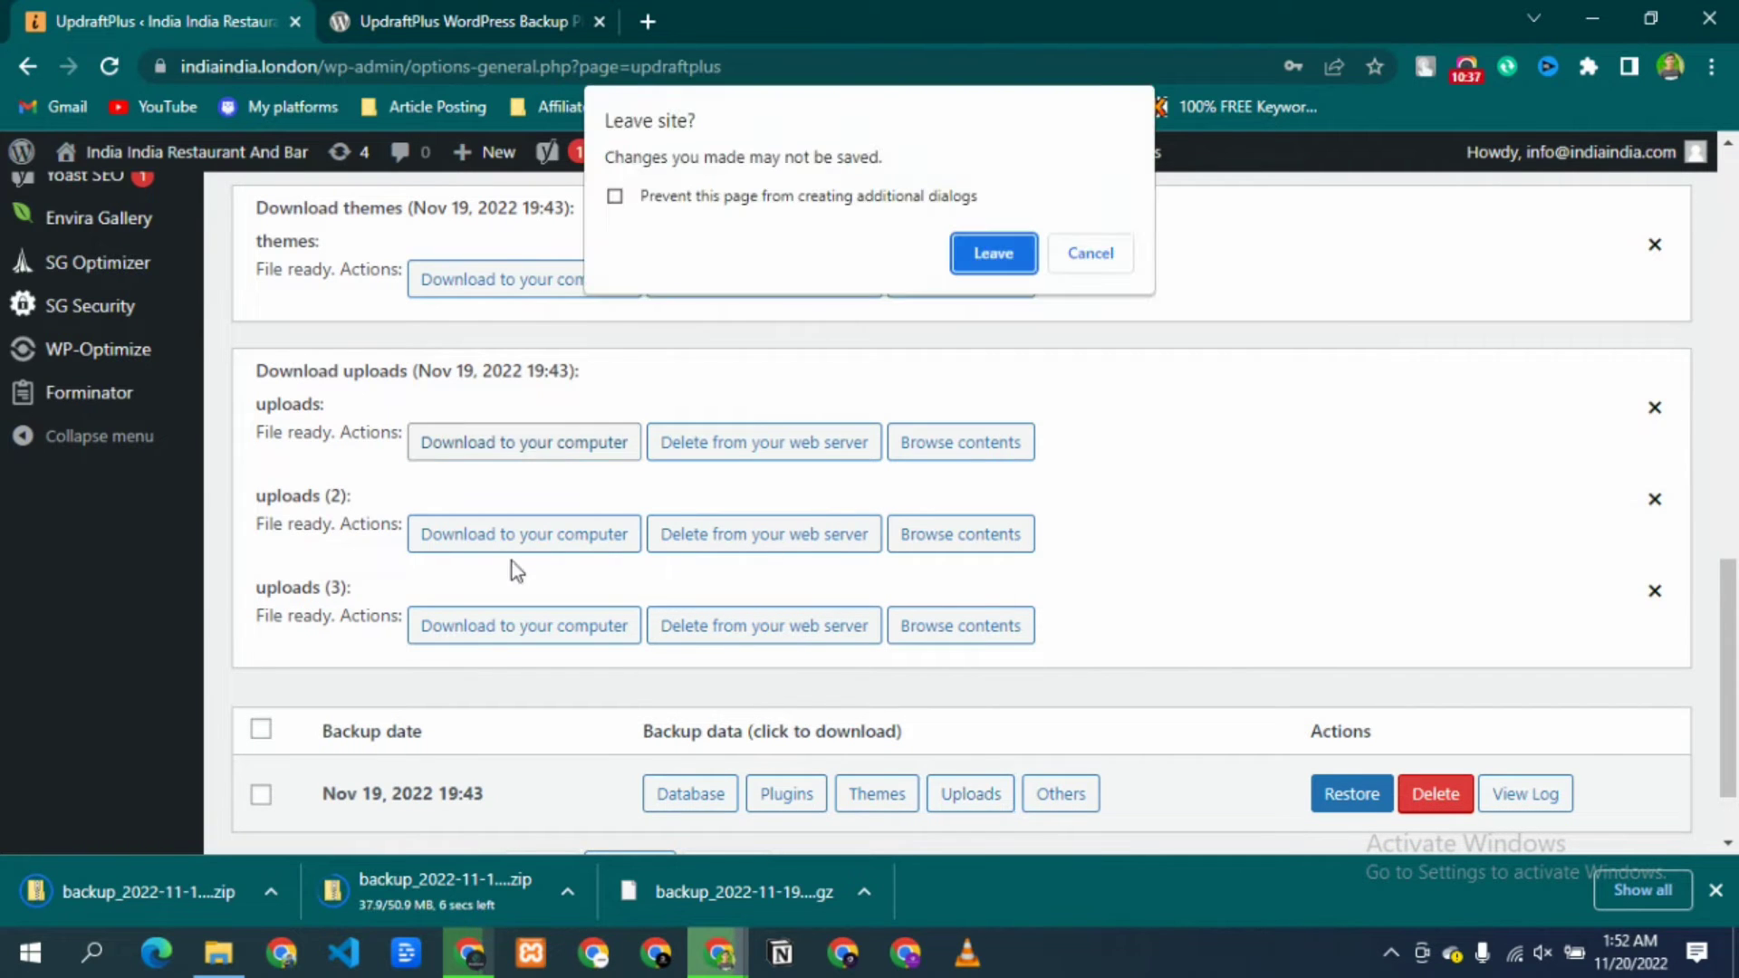
{"action": "left_click", "coordinate": [987, 257]}
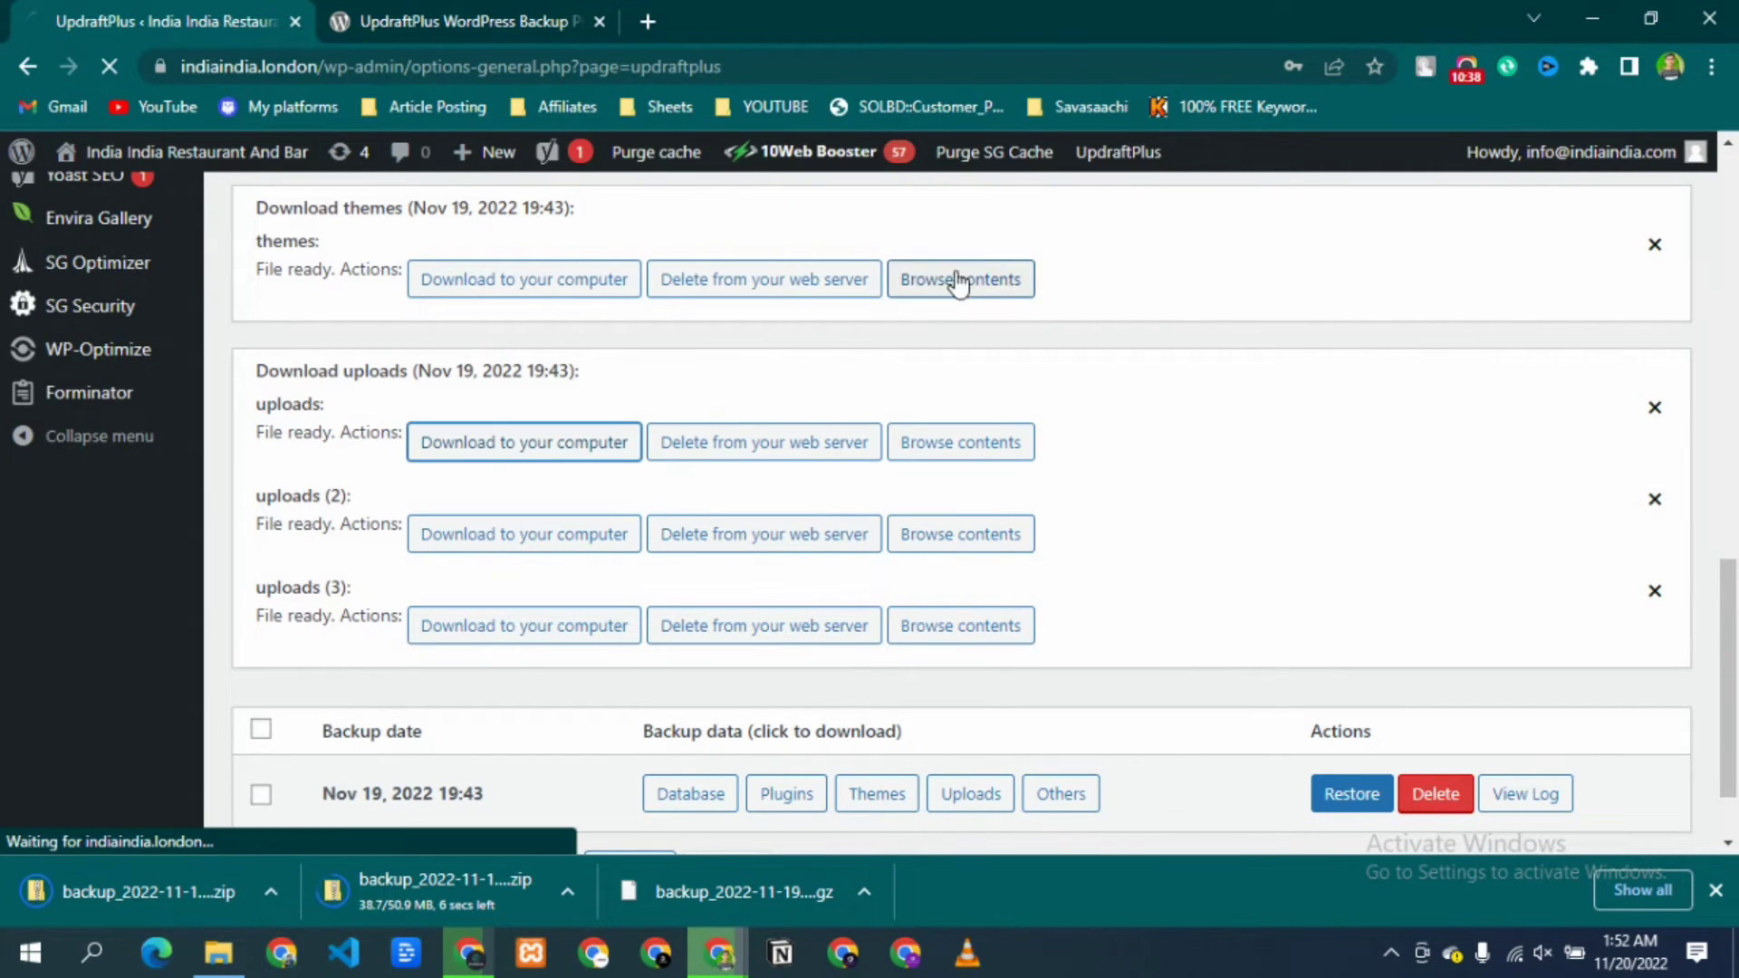
{"action": "left_click", "coordinate": [503, 534]}
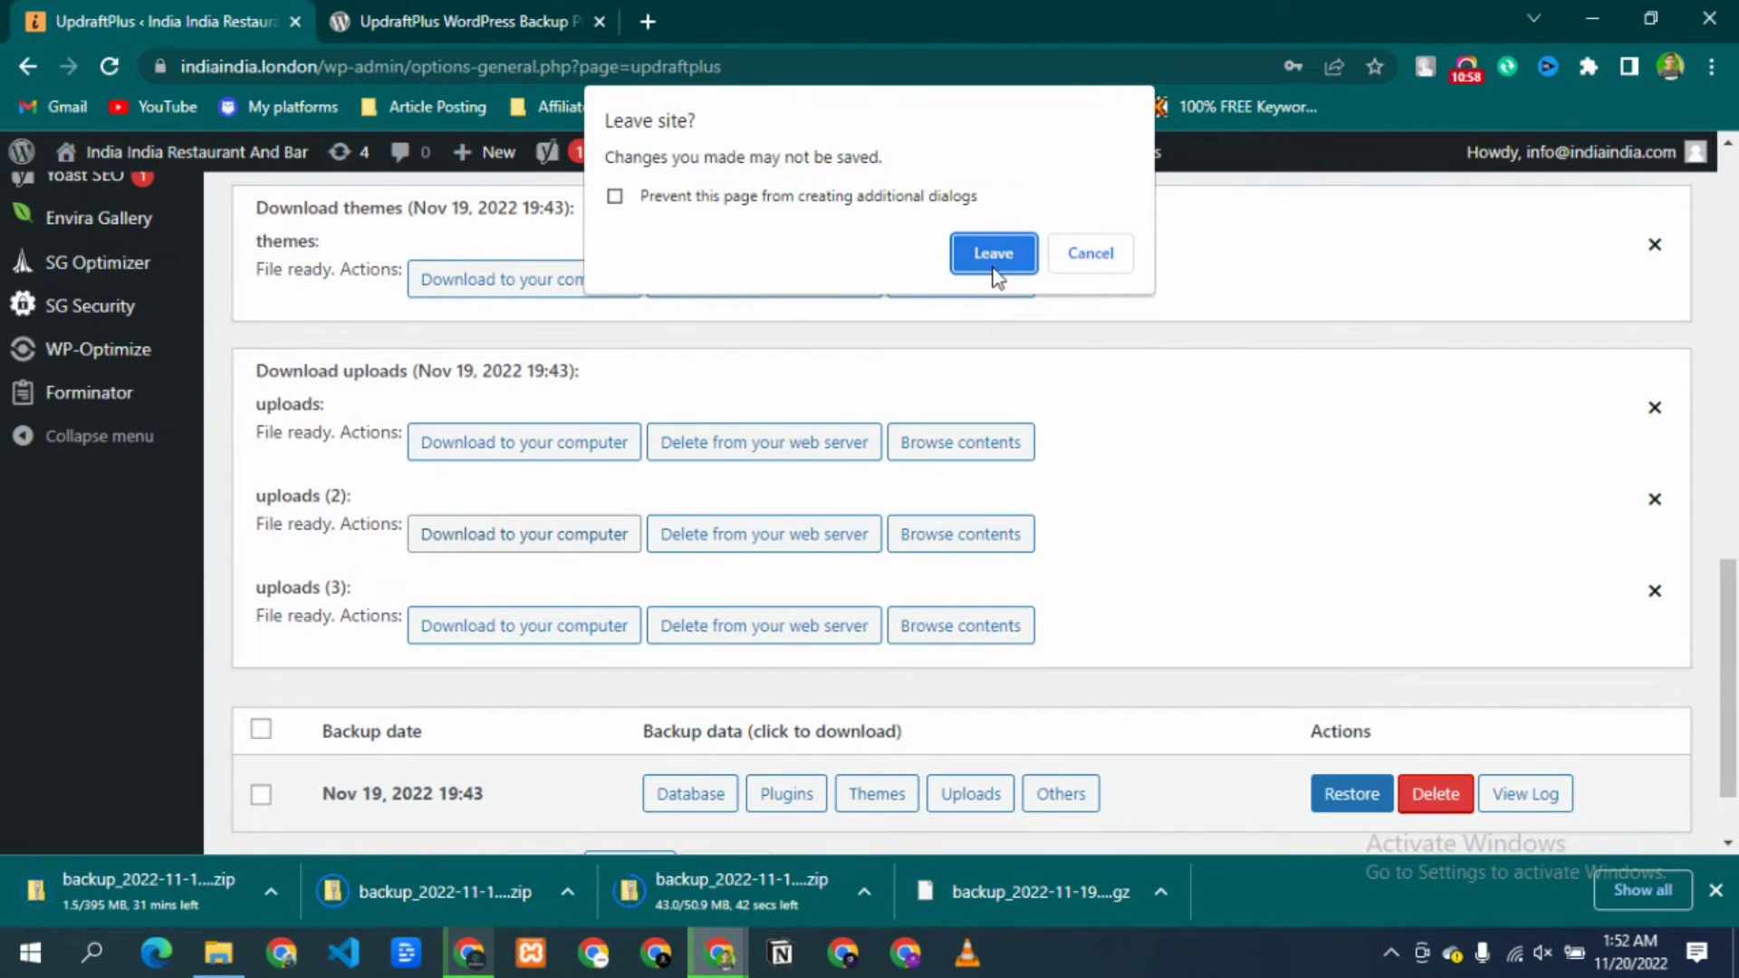
{"action": "left_click", "coordinate": [991, 256]}
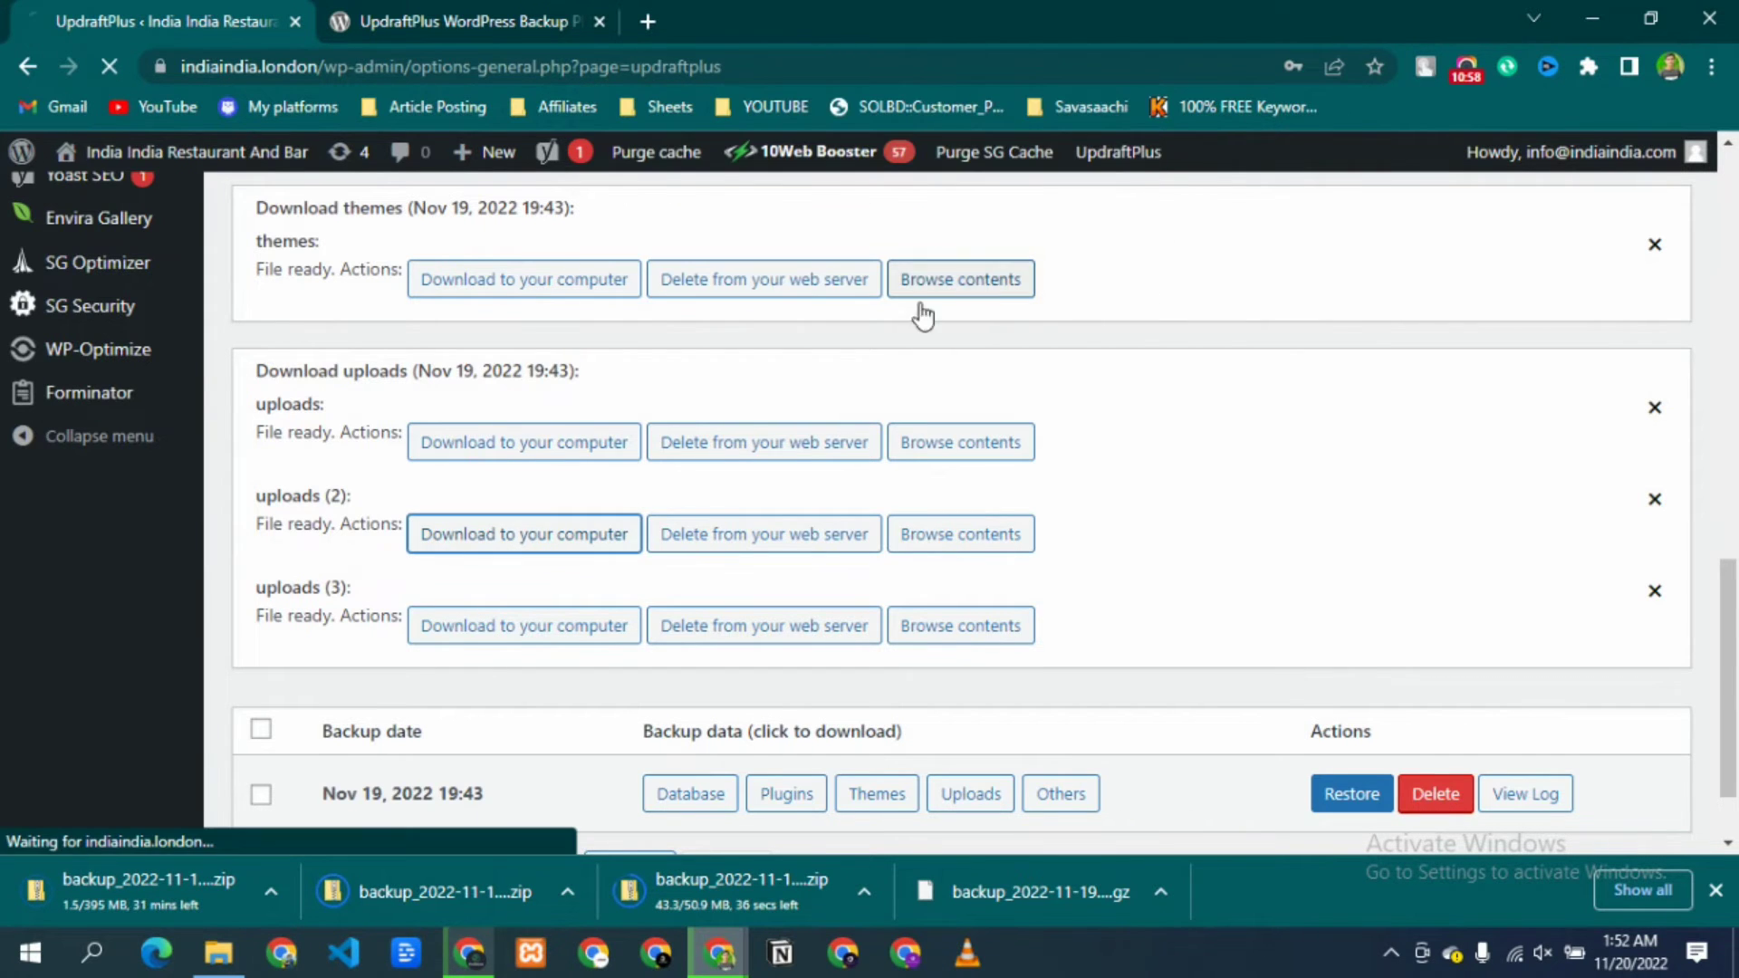
{"action": "left_click", "coordinate": [485, 634]}
{"action": "left_click", "coordinate": [992, 242]}
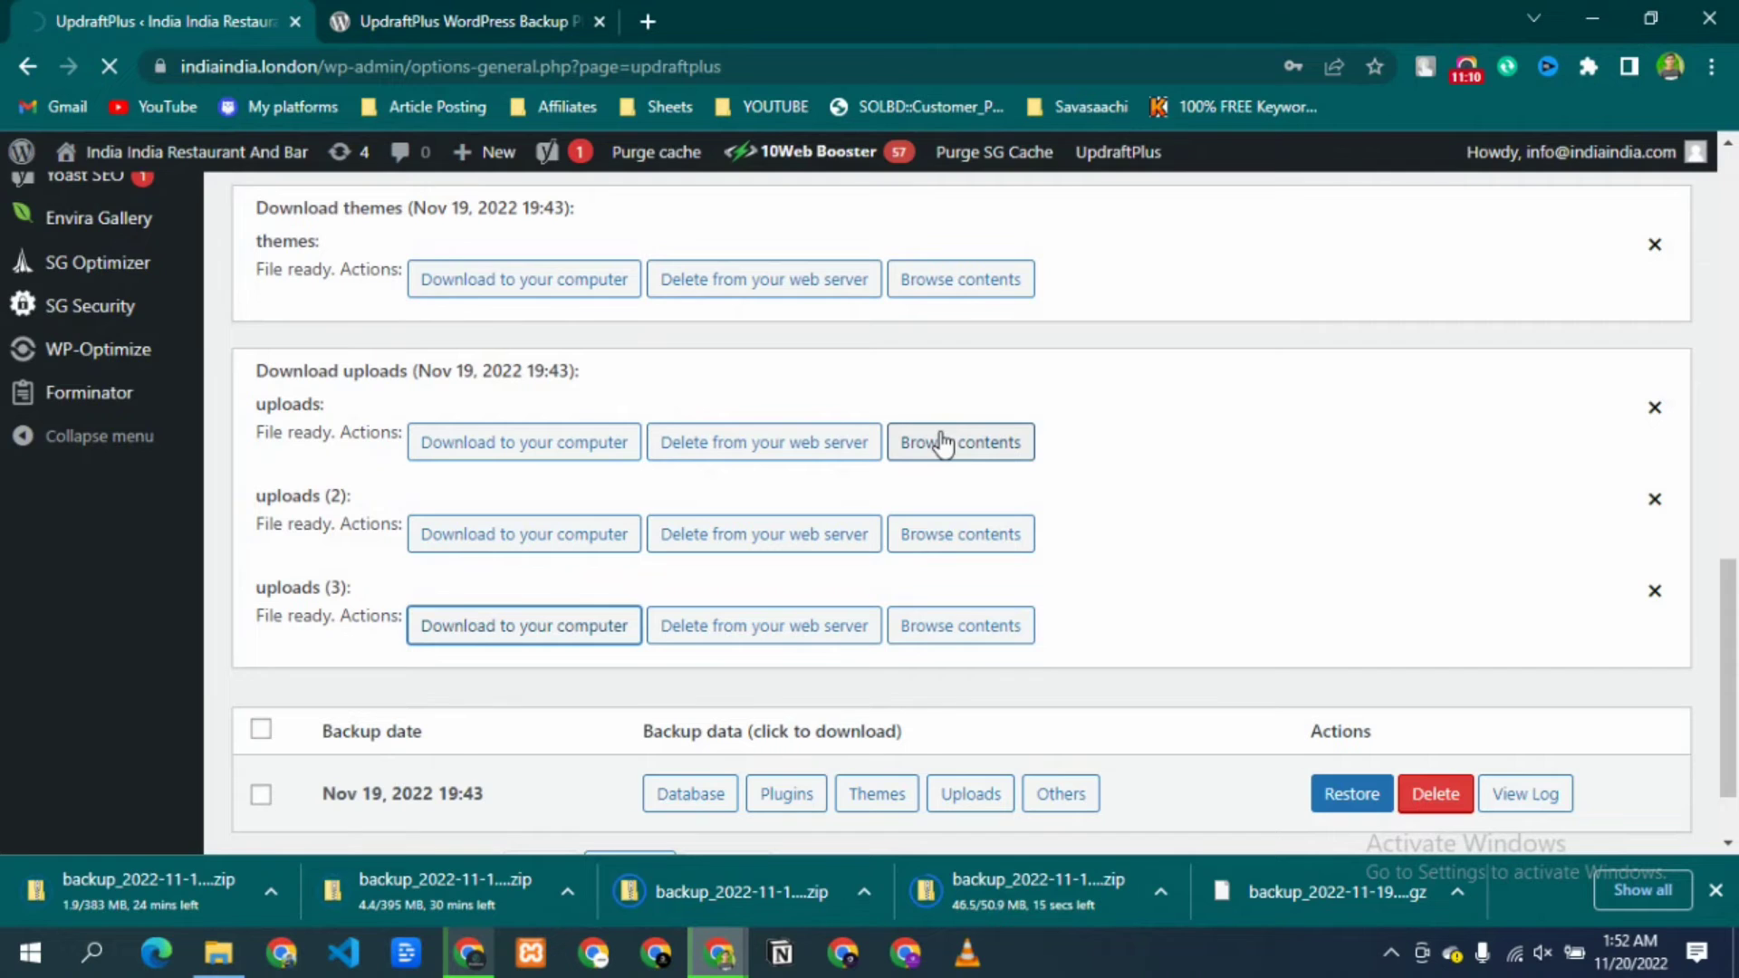
{"action": "scroll", "coordinate": [939, 456], "scroll_direction": "down", "scroll_amount": 1}
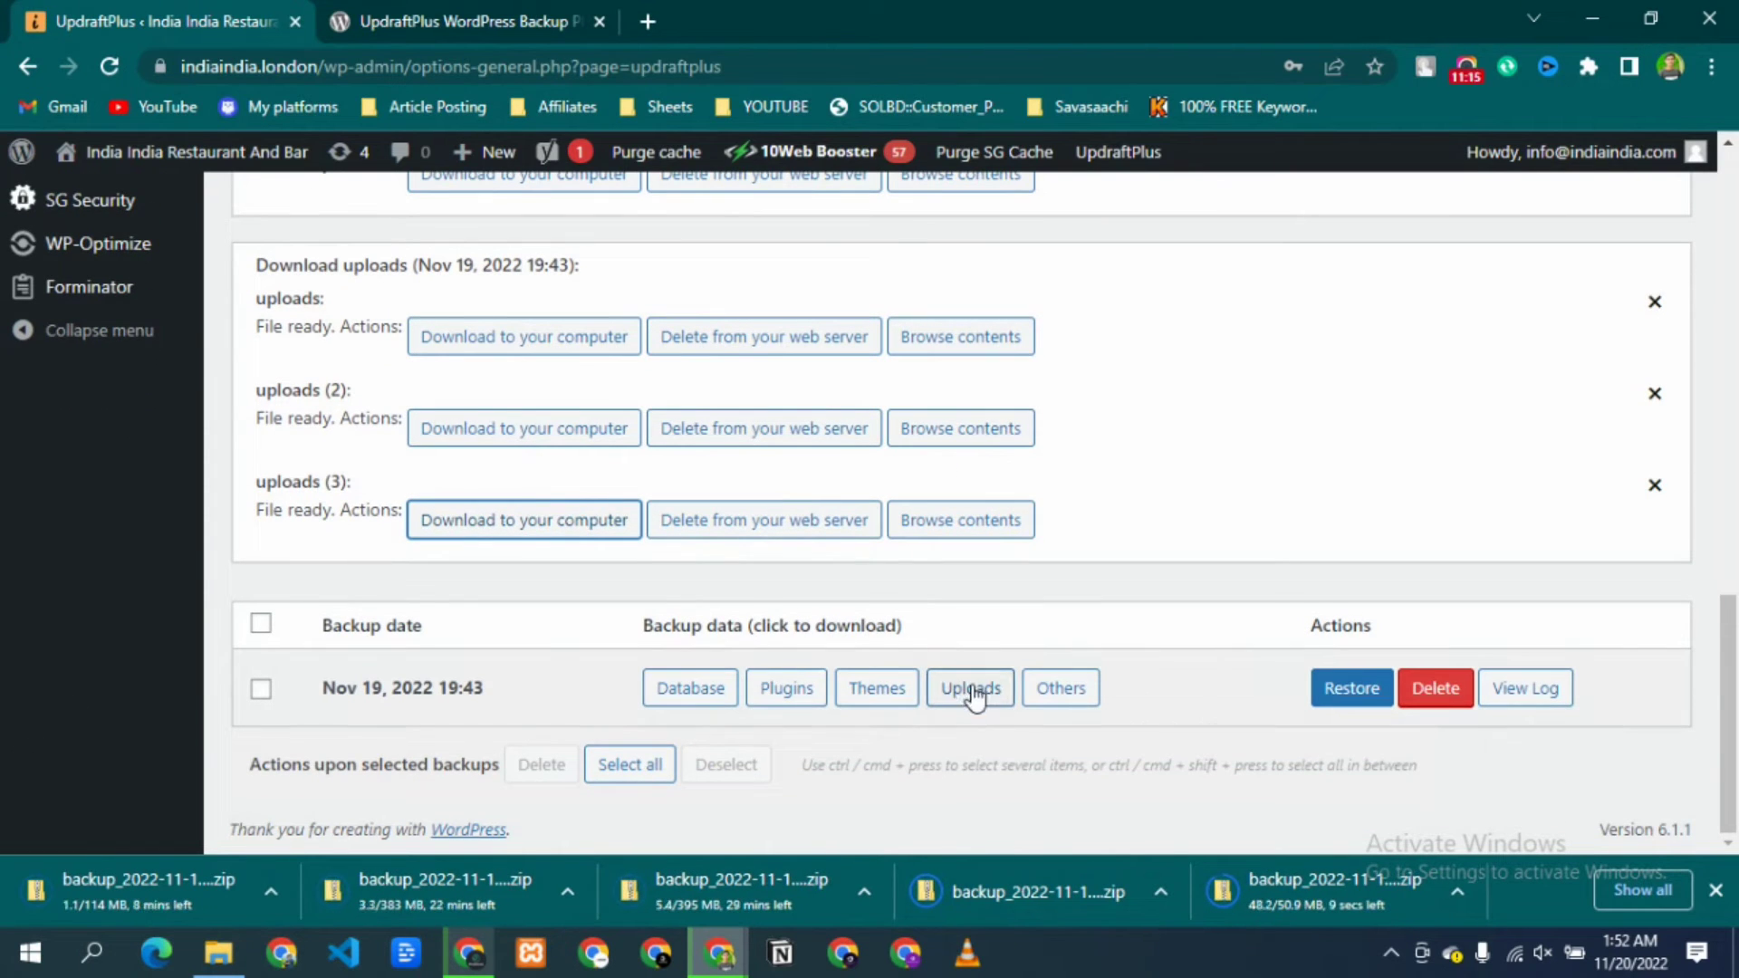
Step: Prepare the others archives of the Nov 19, 2022 19:43 backup for download
{"action": "left_click", "coordinate": [1046, 692]}
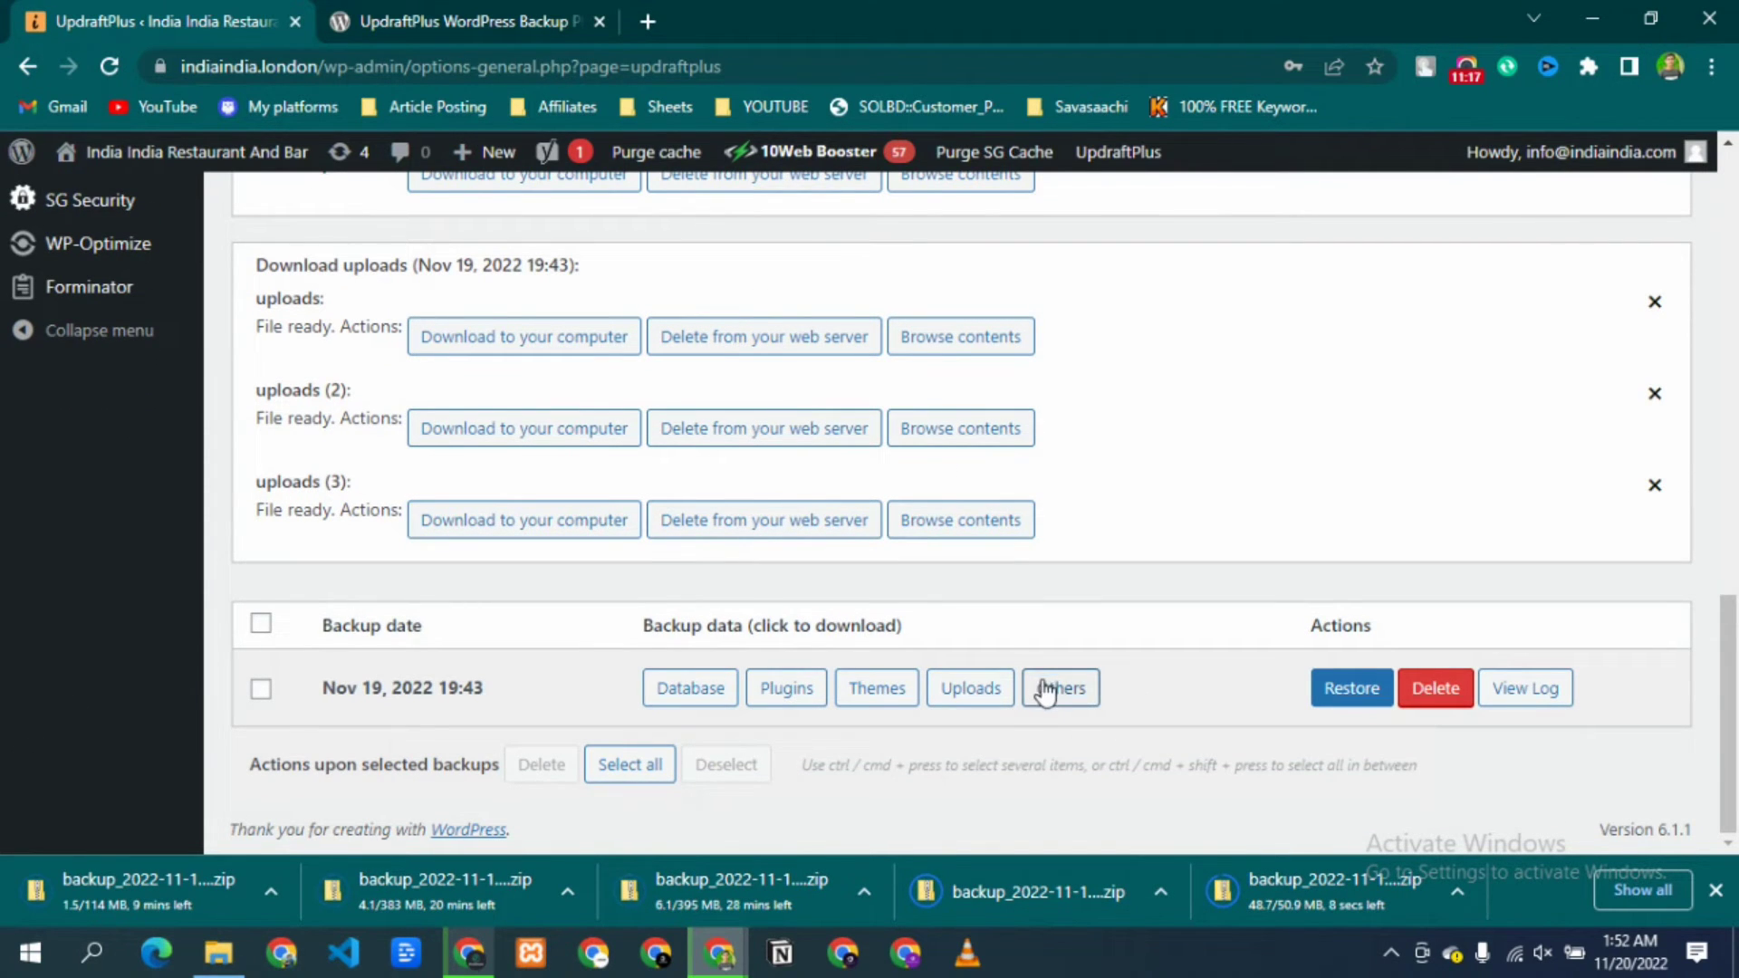
{"action": "scroll", "coordinate": [634, 666], "scroll_direction": "down", "scroll_amount": 2}
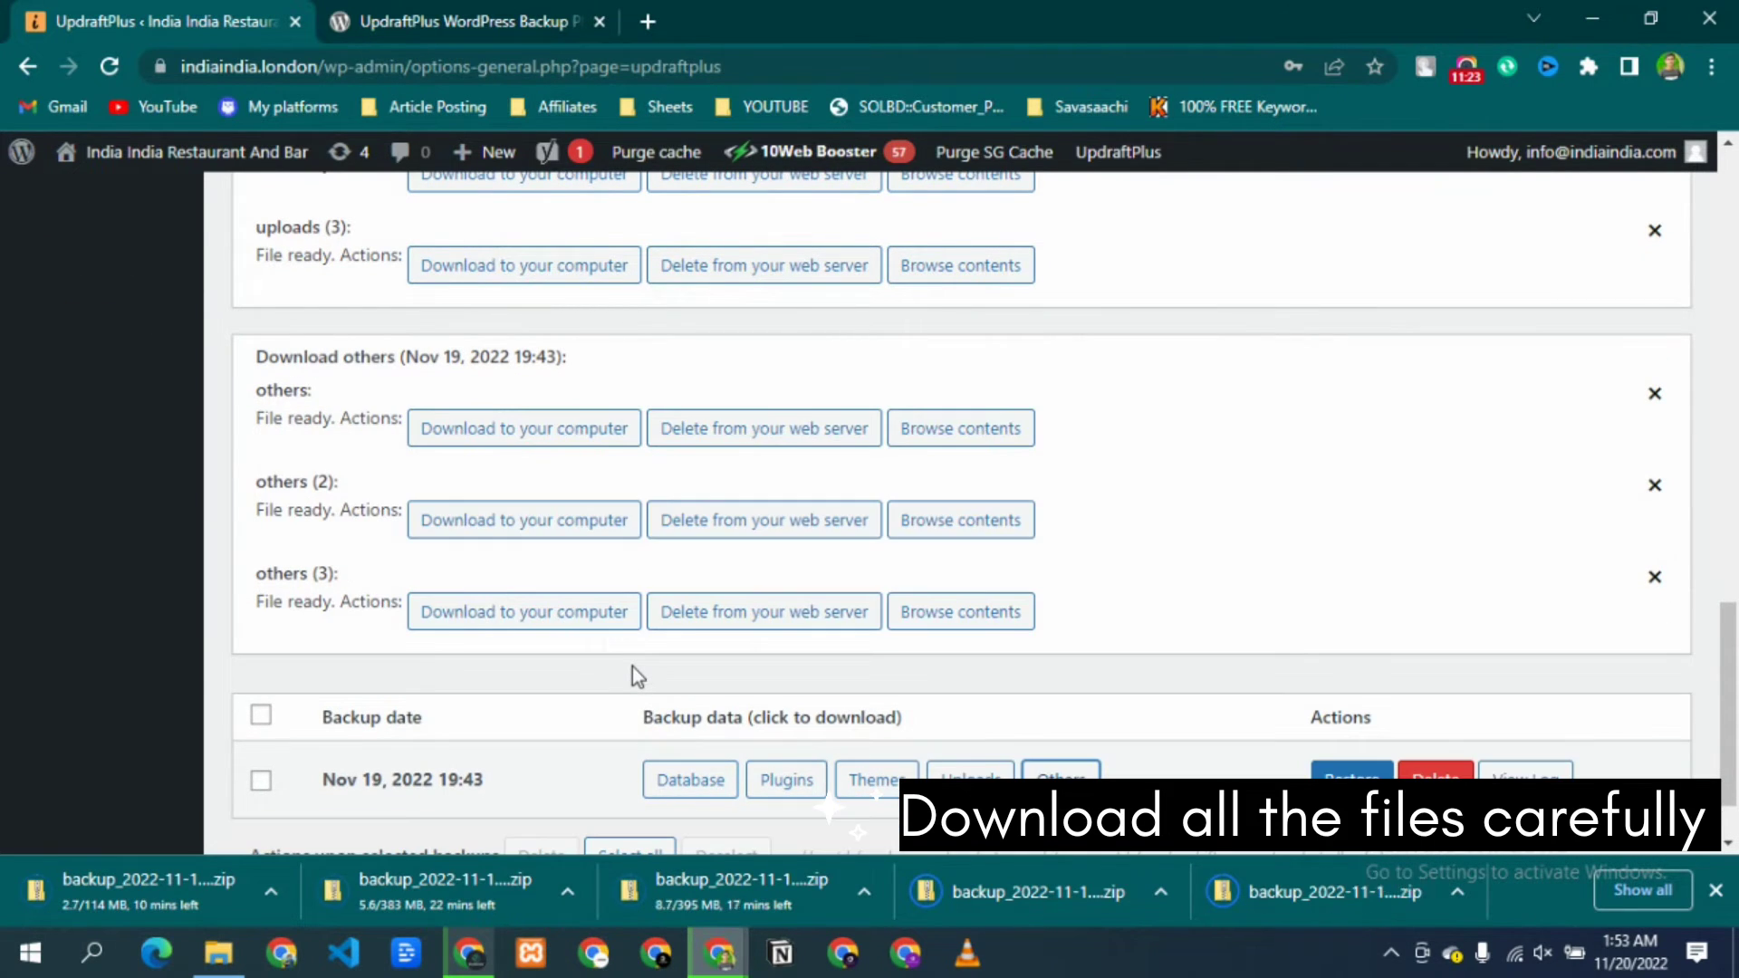
{"action": "scroll", "coordinate": [453, 471], "scroll_direction": "down", "scroll_amount": 1}
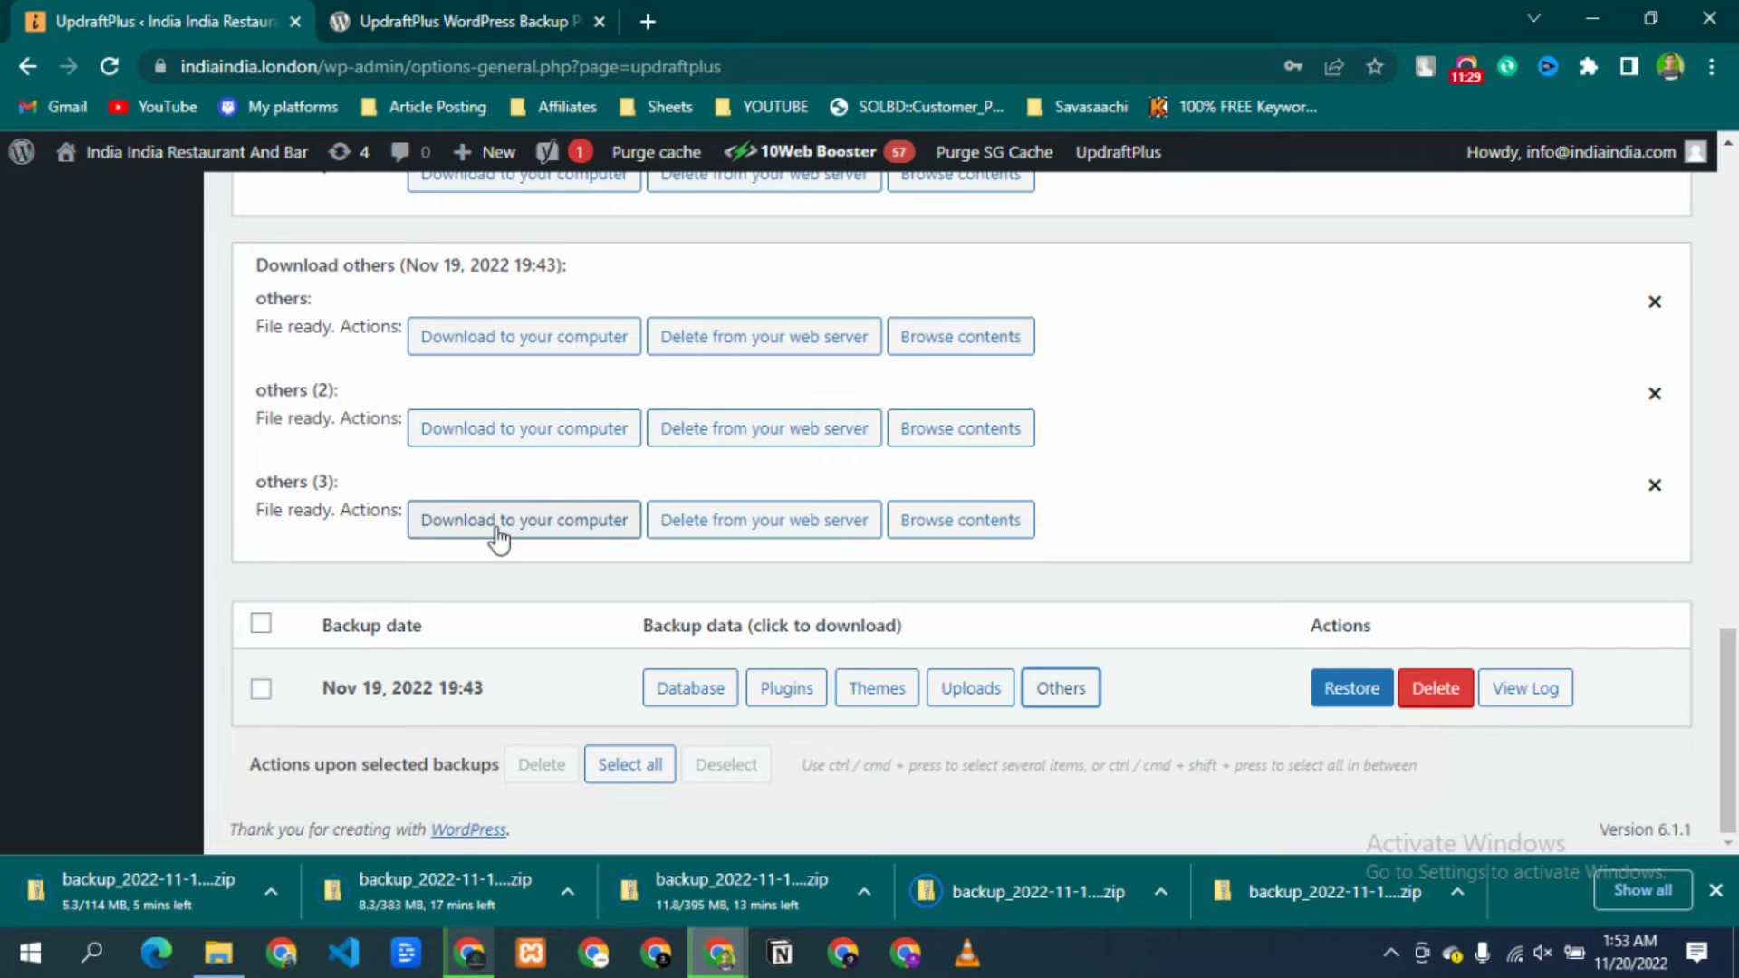
Step: Switch to the Downloads folder in File Explorer and enlarge the file icons to examine the downloaded backup archives
{"action": "left_click", "coordinate": [217, 952]}
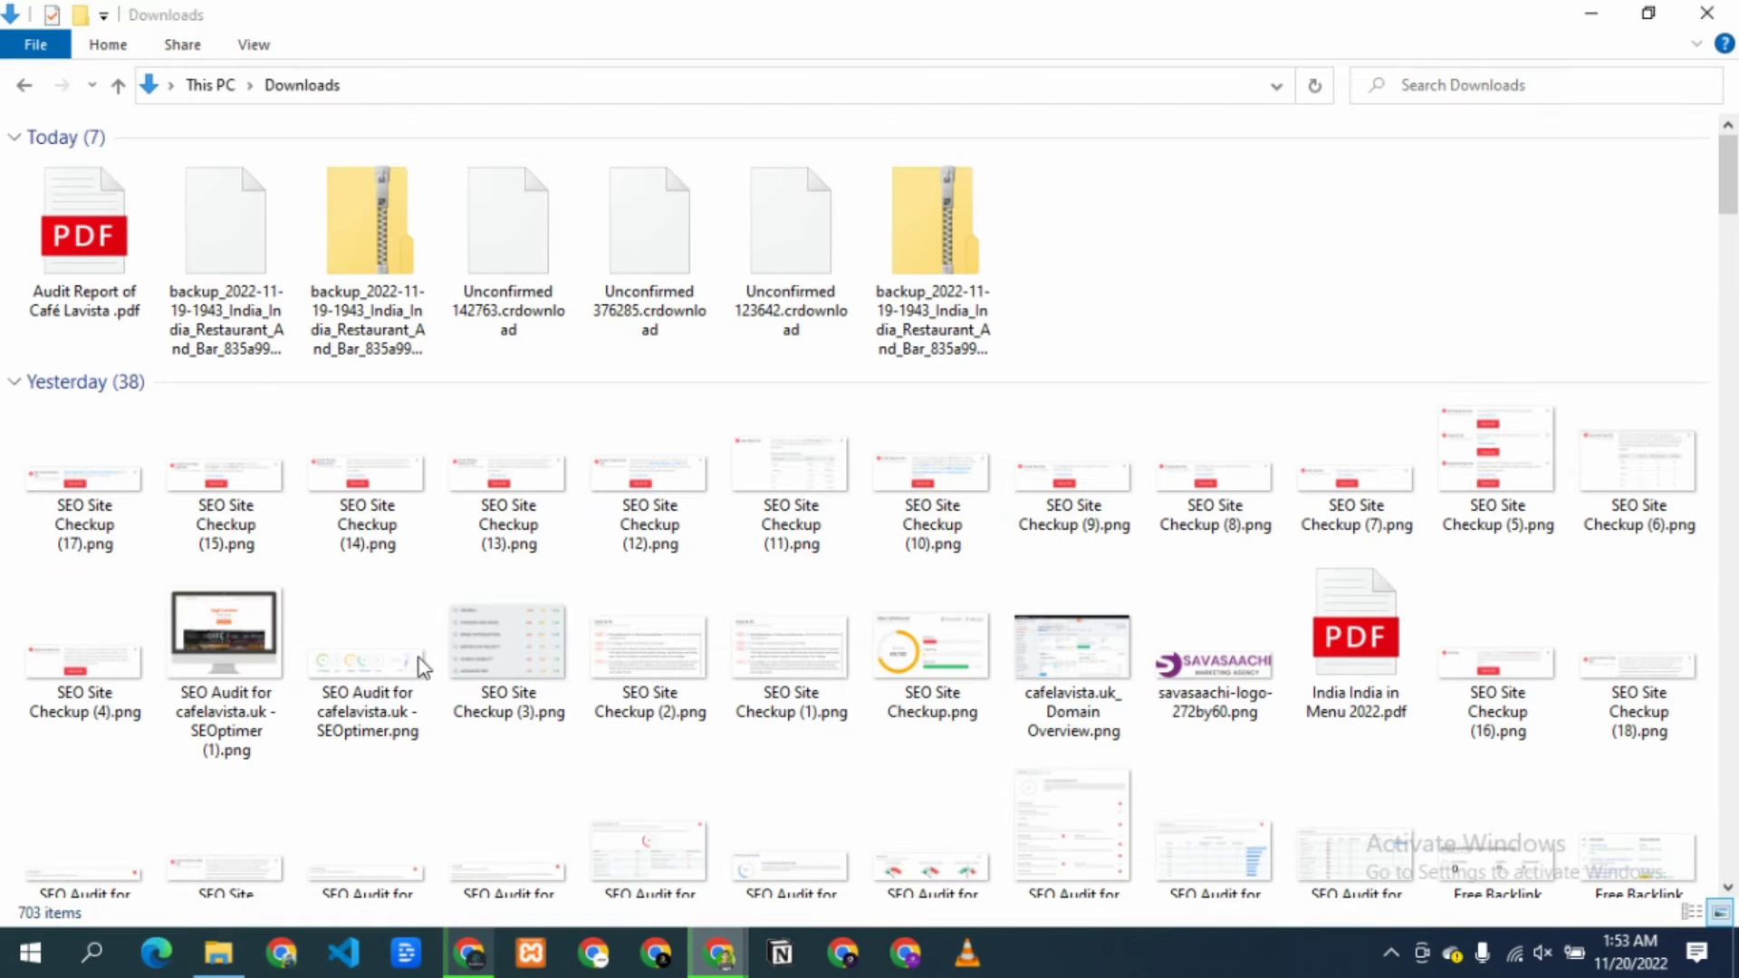
{"action": "scroll", "coordinate": [931, 272], "scroll_direction": "up", "scroll_amount": 3}
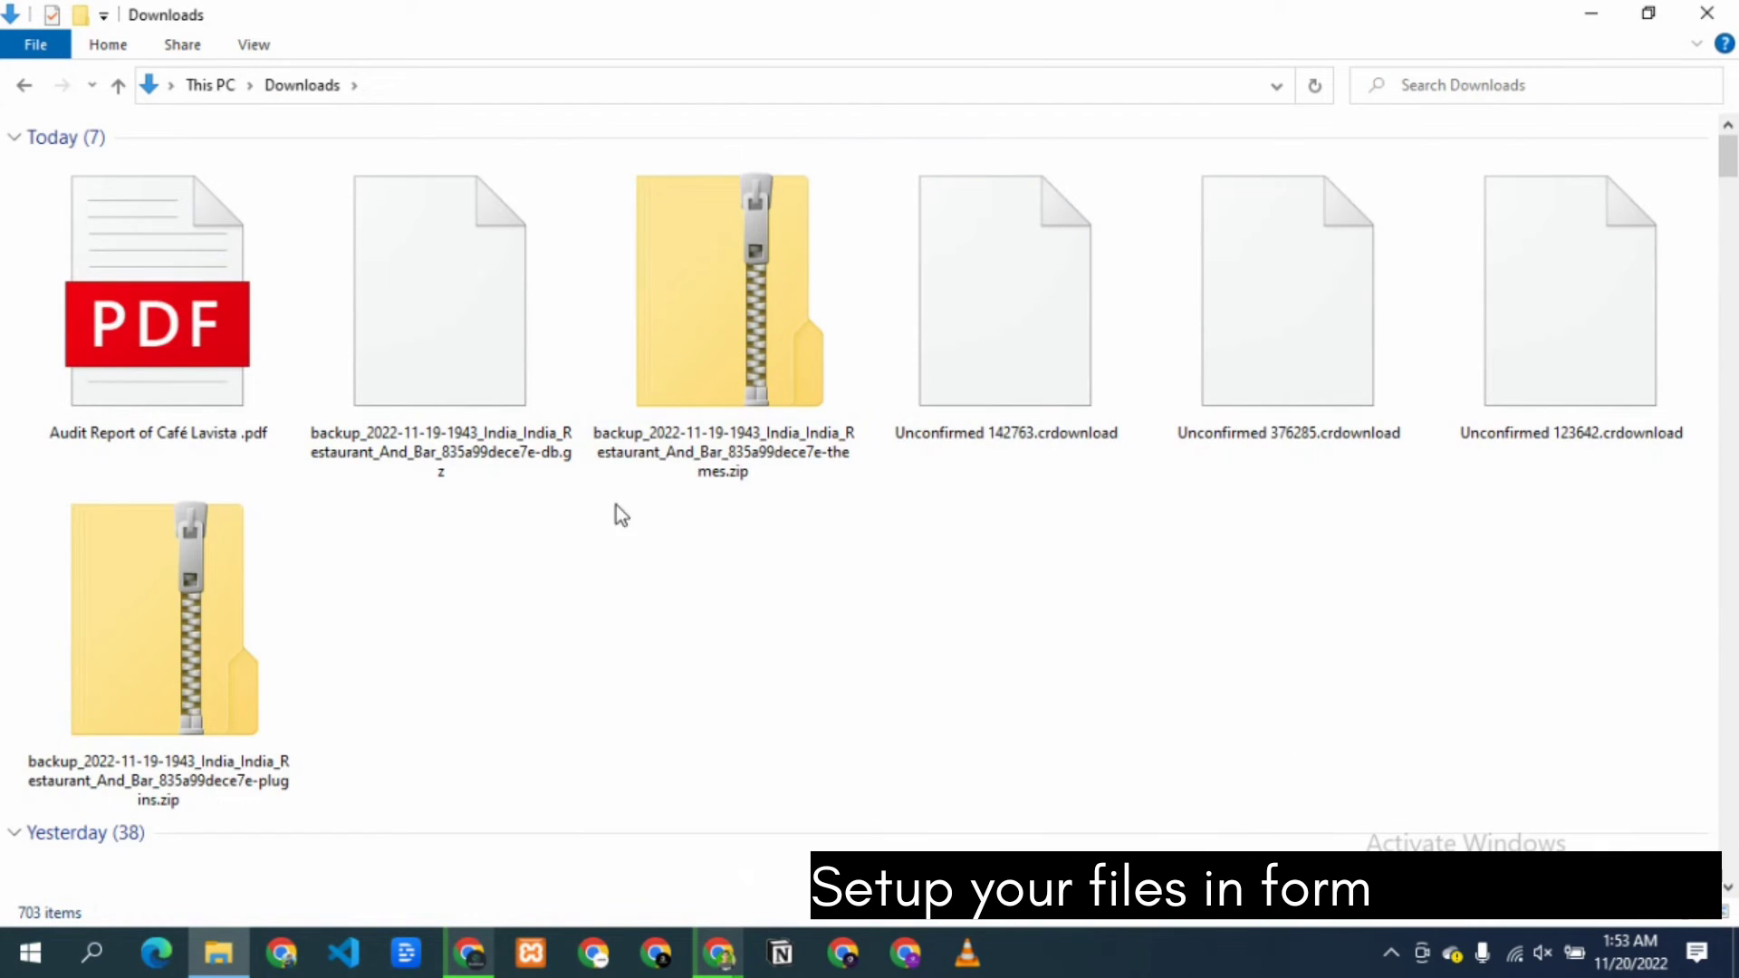
{"action": "left_click", "coordinate": [271, 640]}
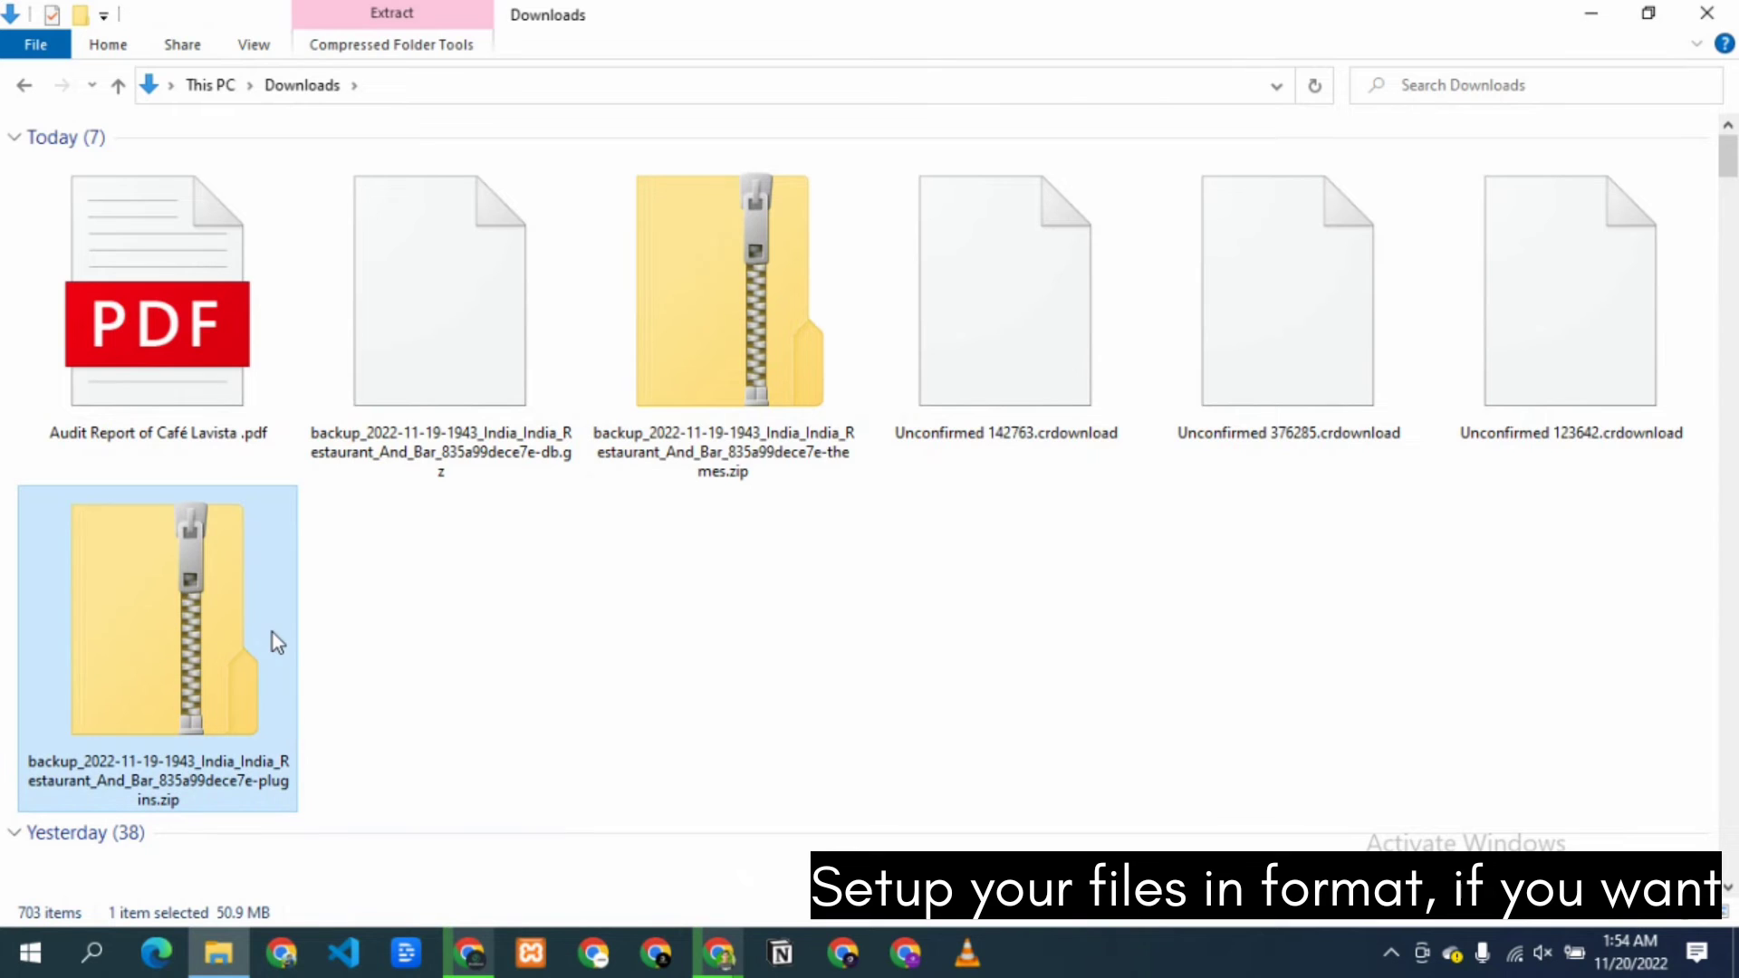
{"action": "right_click", "coordinate": [272, 634]}
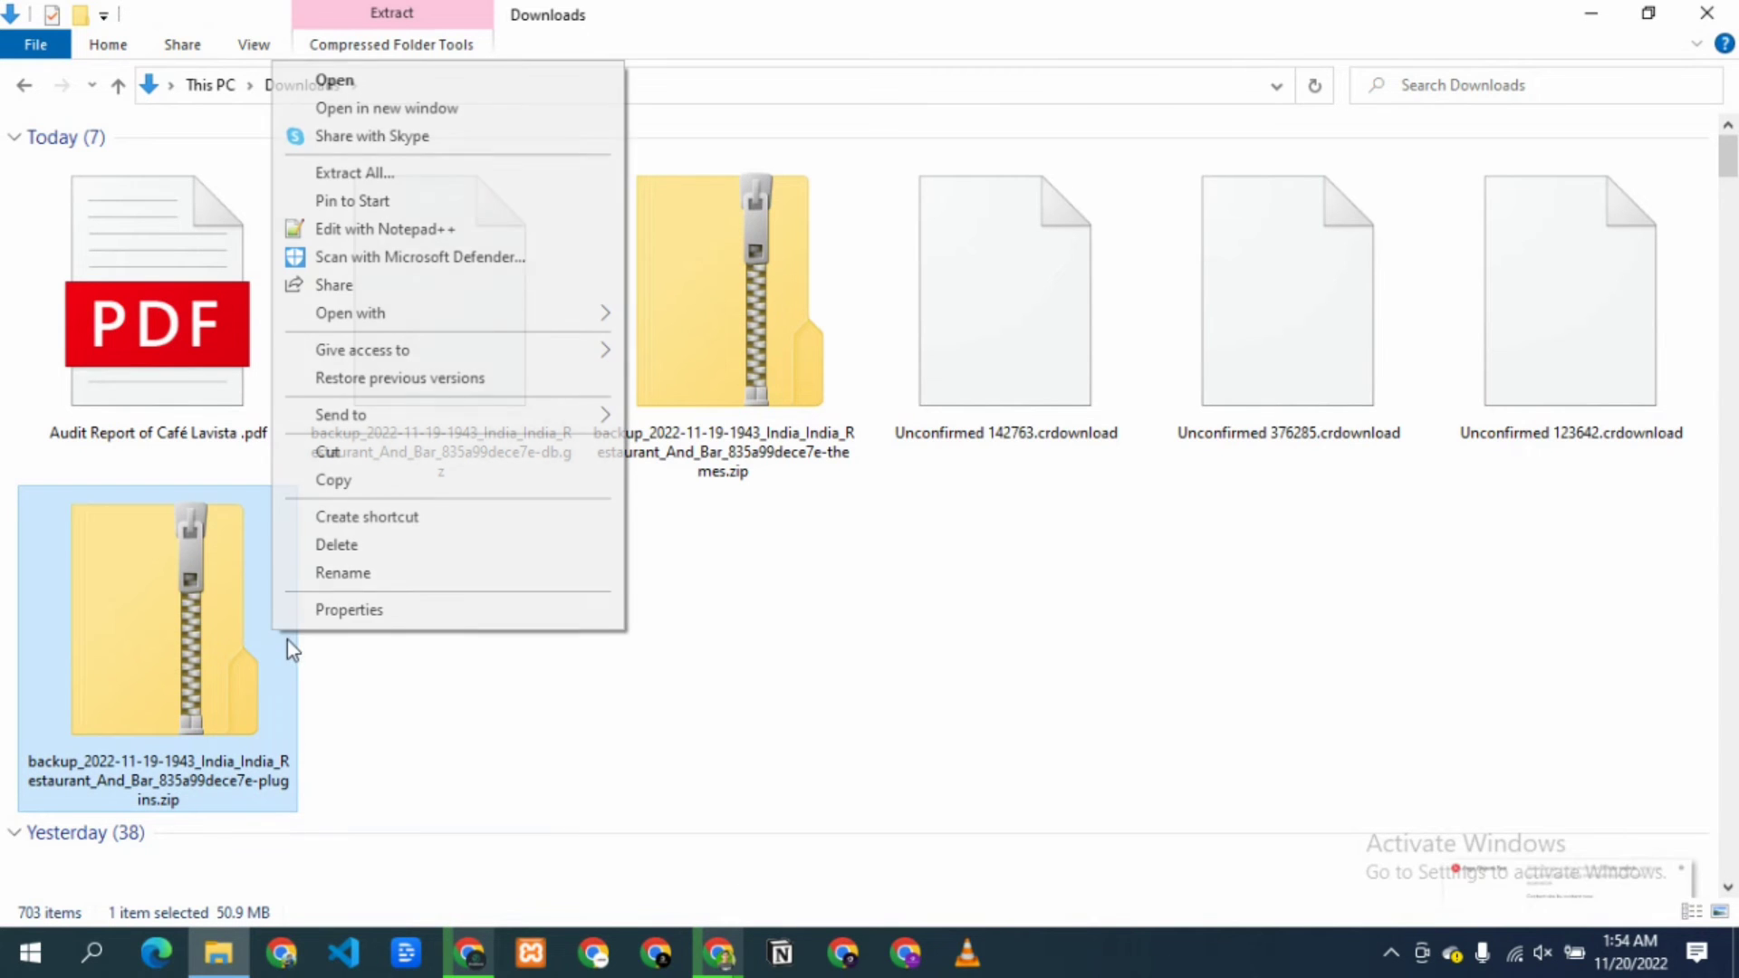
{"action": "left_click", "coordinate": [371, 184]}
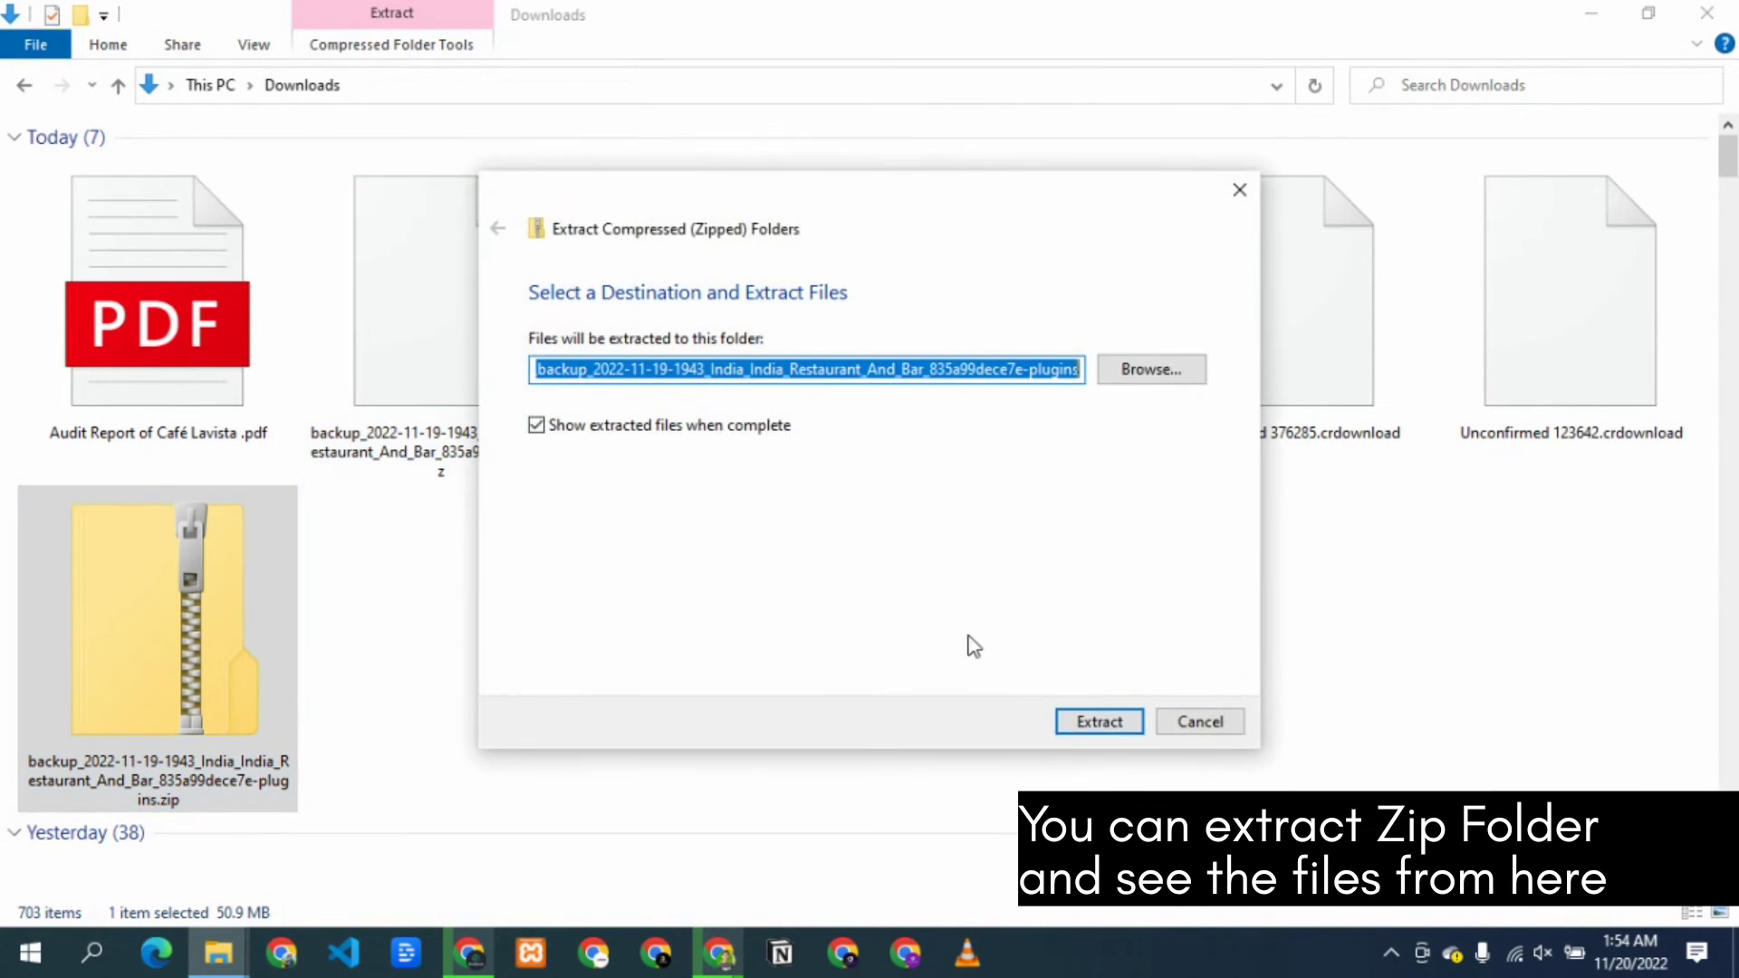
{"action": "left_click", "coordinate": [1214, 721]}
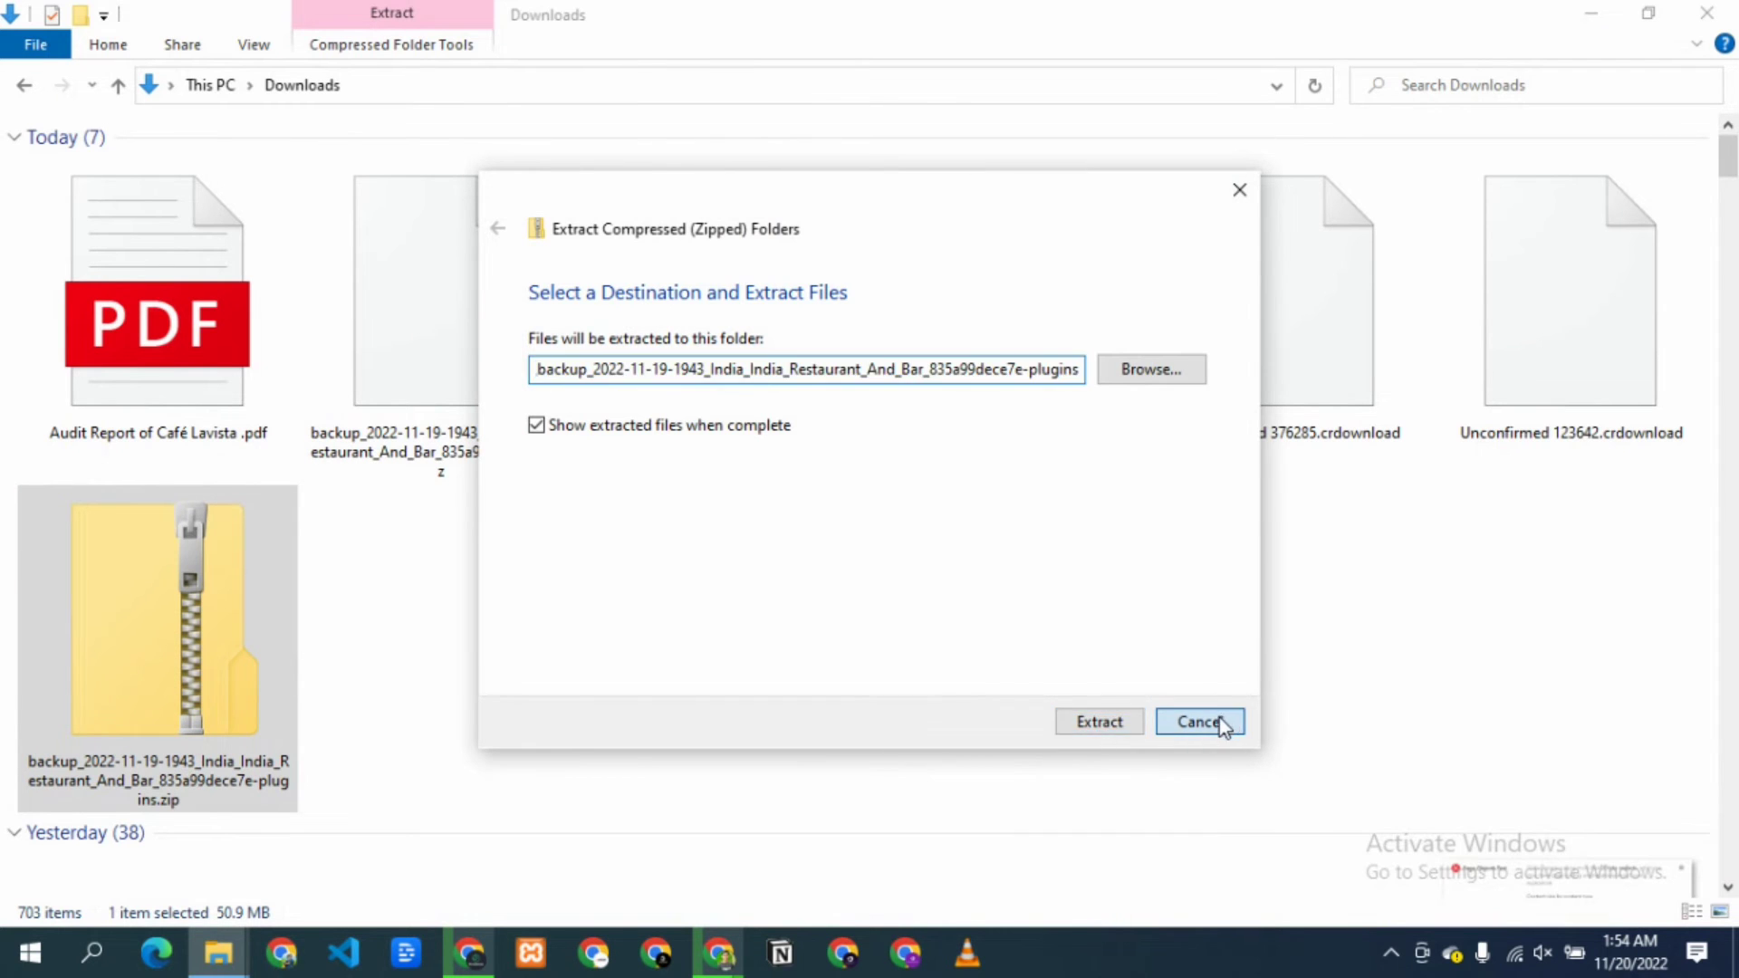
{"action": "left_click", "coordinate": [551, 605]}
Step: Switch back to Chrome and download all three others archives to the computer: others, others (2) and others (3)
{"action": "left_click", "coordinate": [718, 953]}
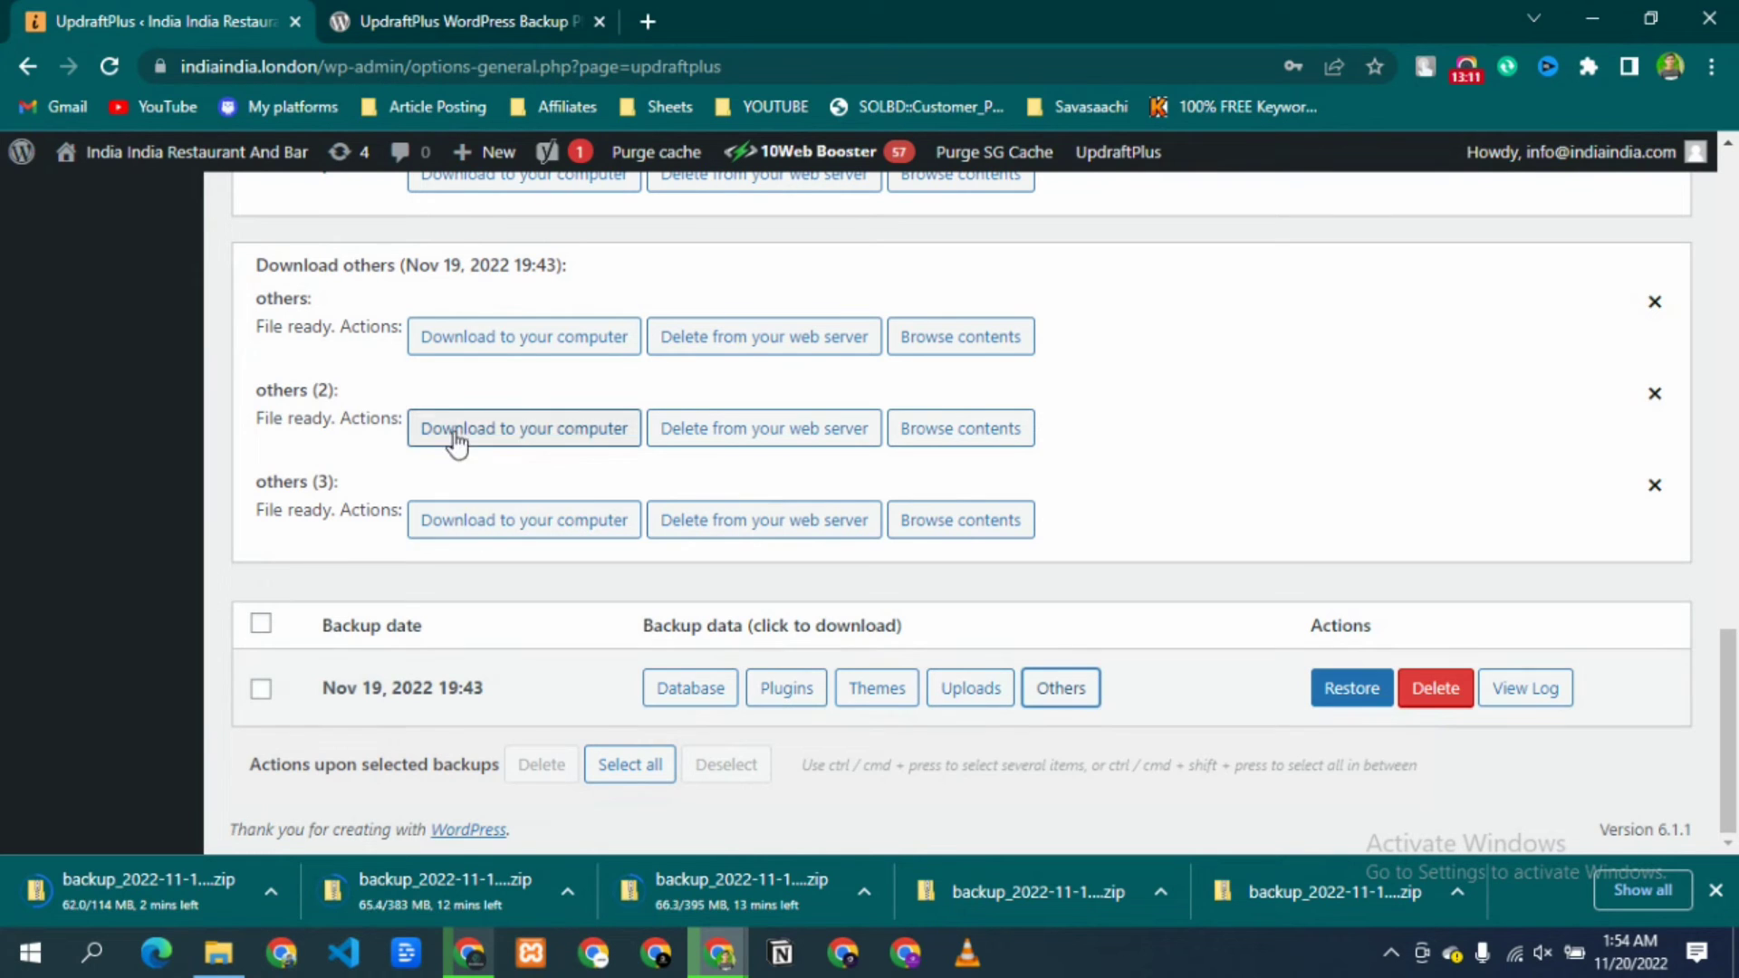
{"action": "left_click", "coordinate": [496, 348]}
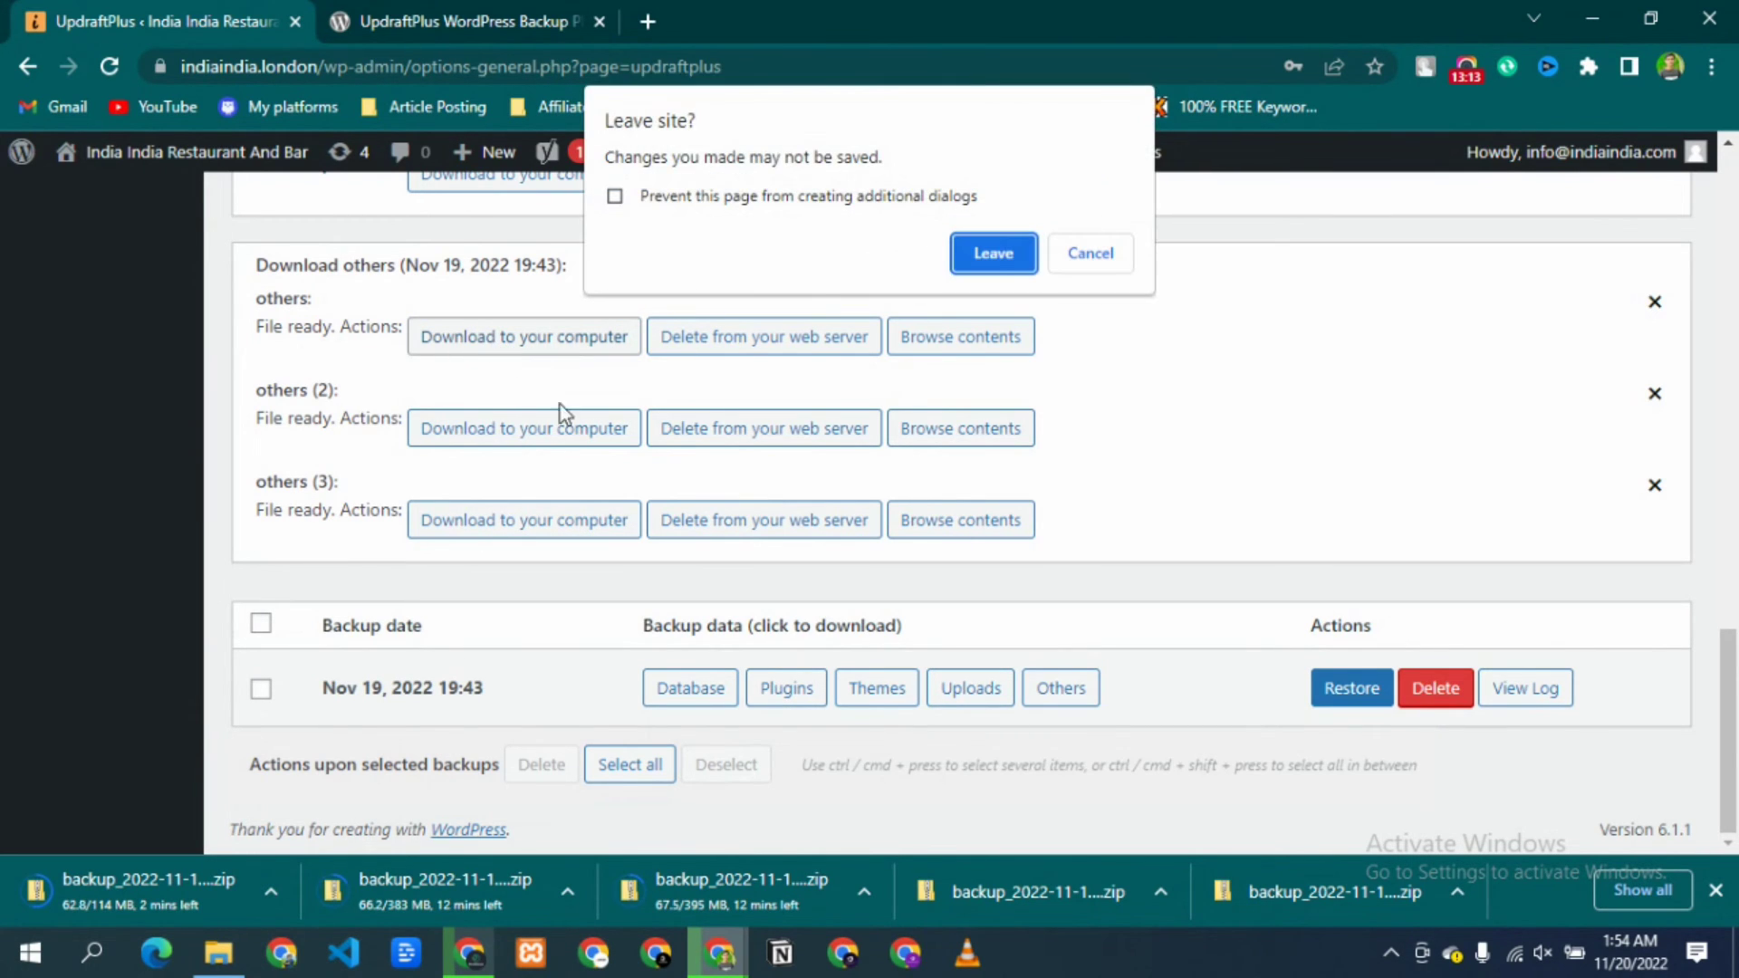
{"action": "left_click", "coordinate": [988, 253]}
{"action": "left_click", "coordinate": [476, 428]}
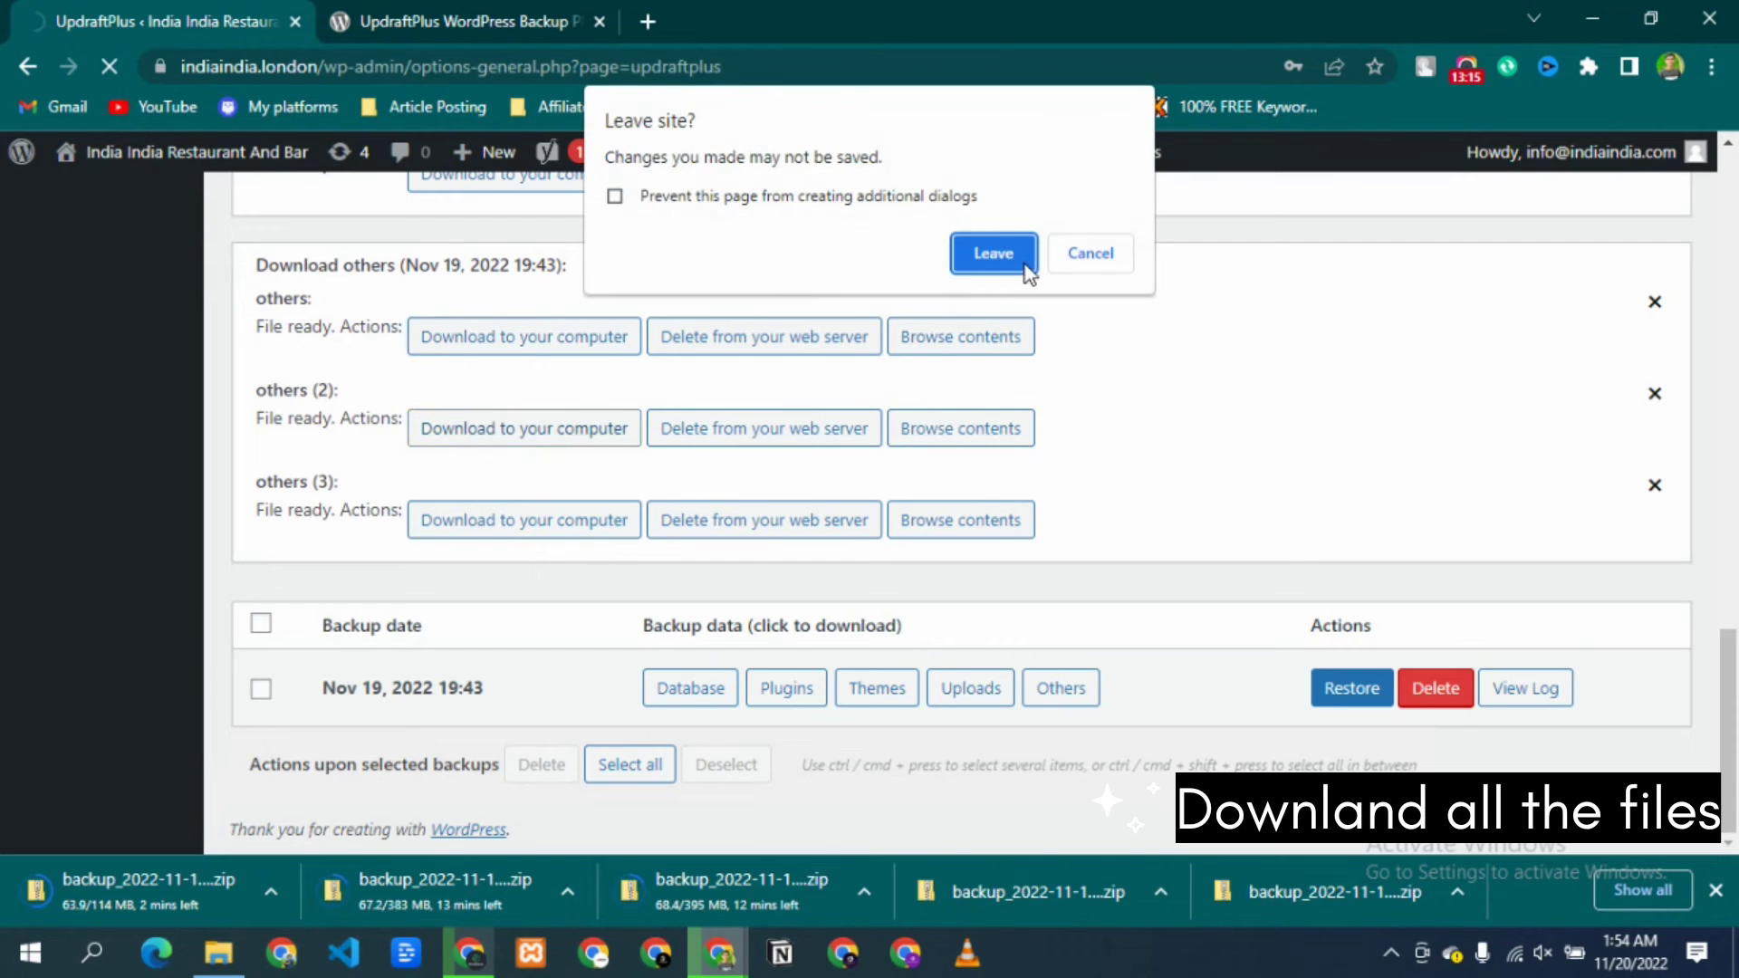
{"action": "left_click", "coordinate": [994, 255]}
{"action": "left_click", "coordinate": [524, 520]}
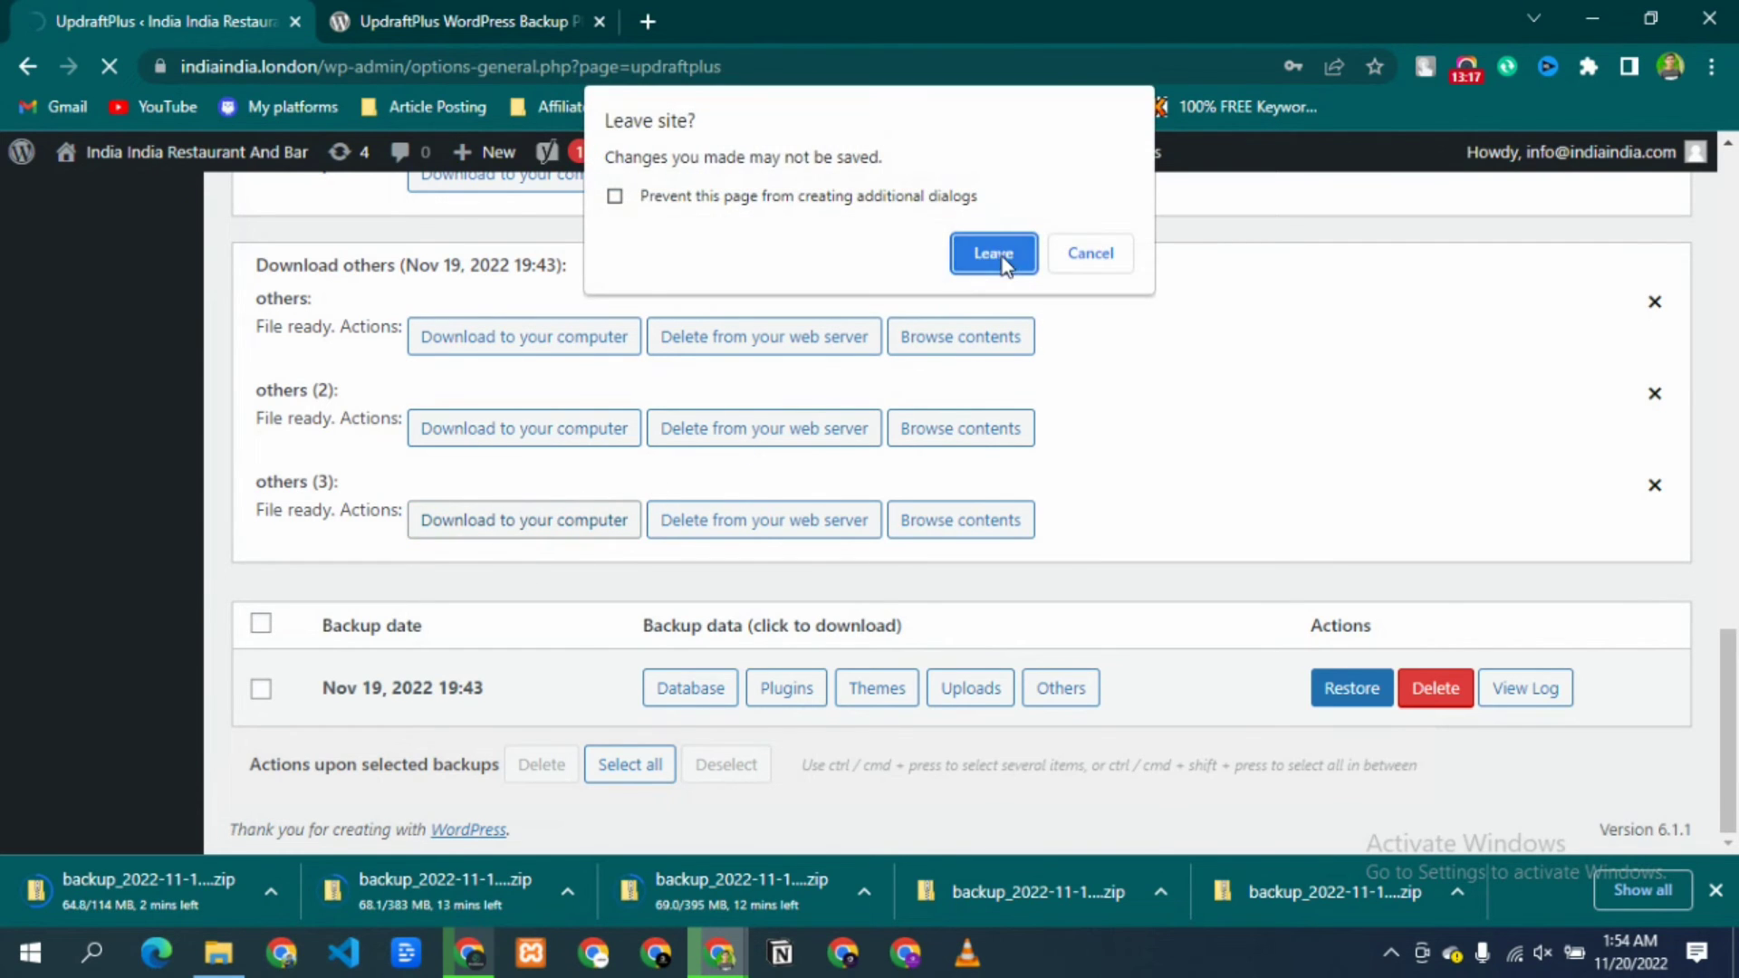
{"action": "left_click", "coordinate": [996, 255]}
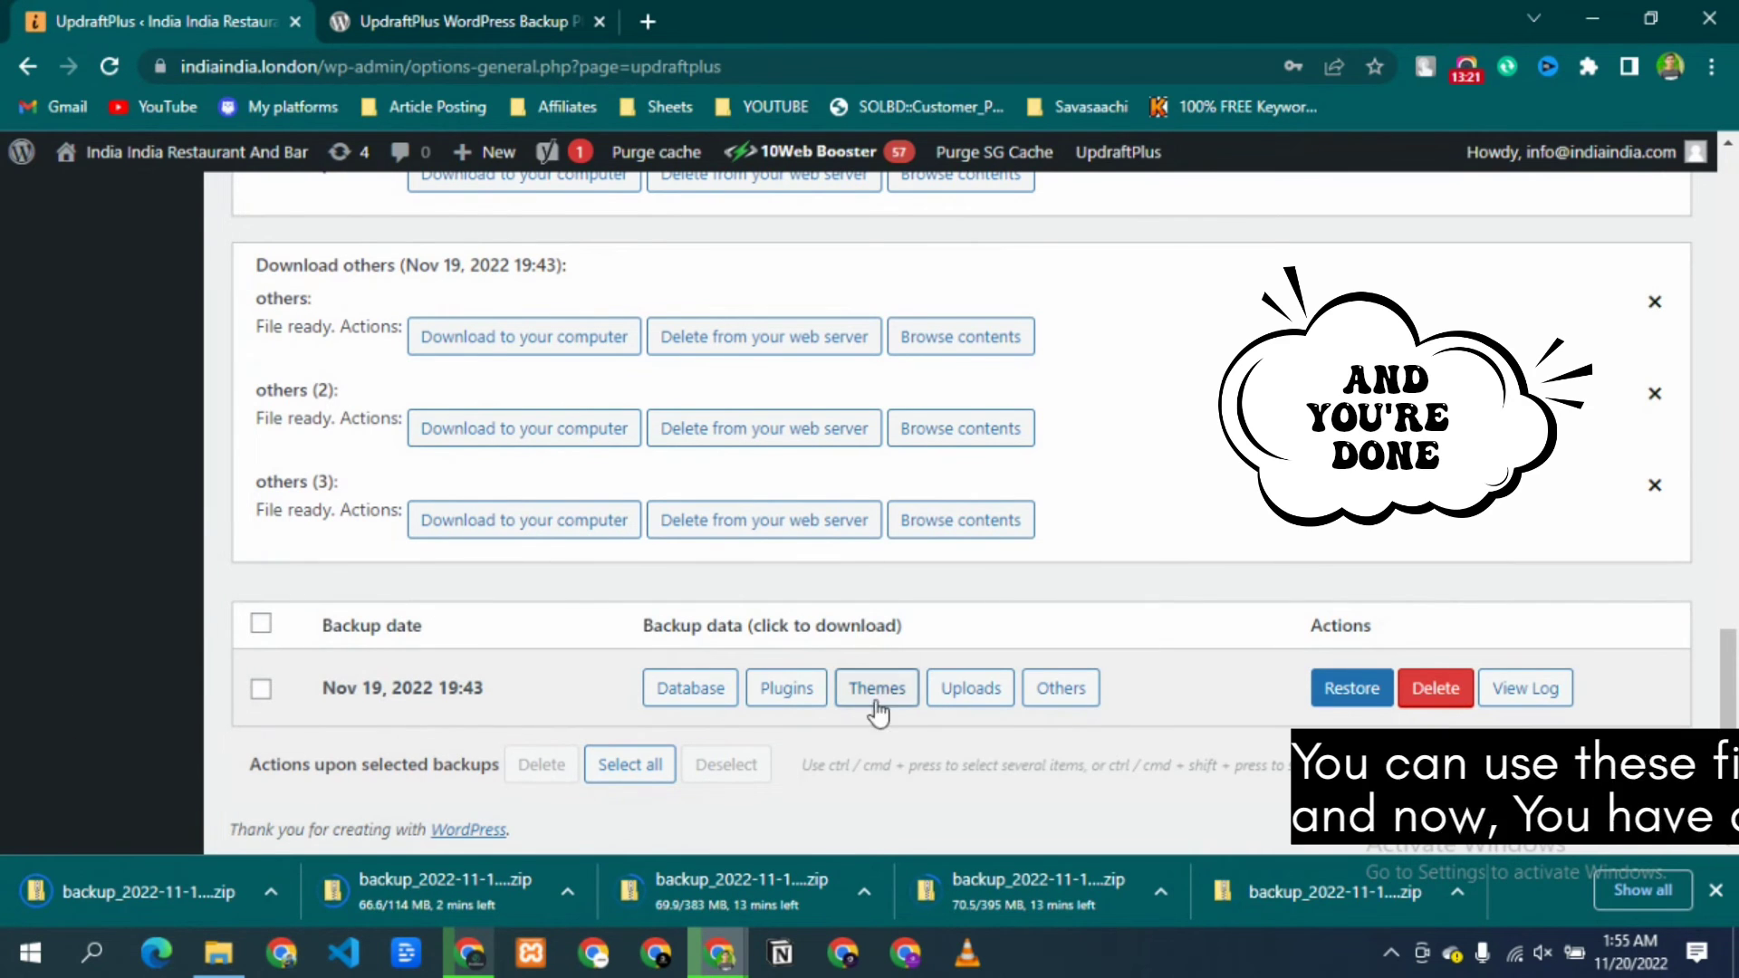
Step: Dismiss the welcome notice on the UpdraftPlus Backup/Restore page and review the page's backup overview
{"action": "scroll", "coordinate": [658, 623], "scroll_direction": "up", "scroll_amount": 15}
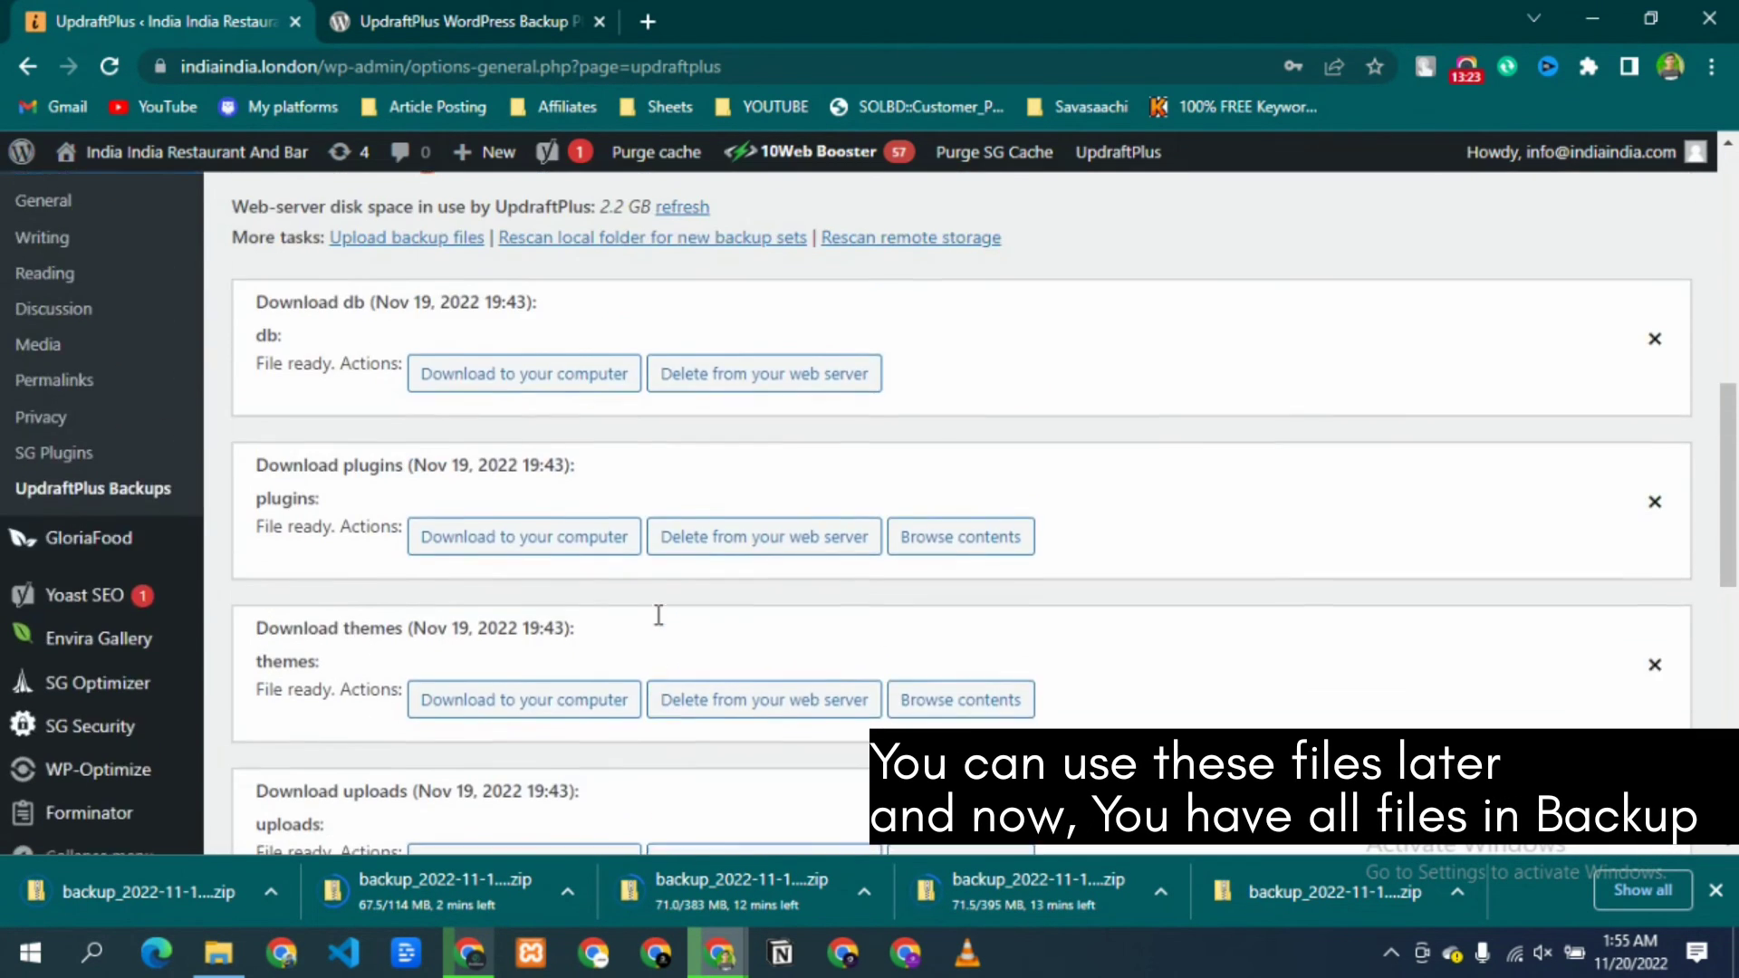
{"action": "scroll", "coordinate": [659, 614], "scroll_direction": "up", "scroll_amount": 3}
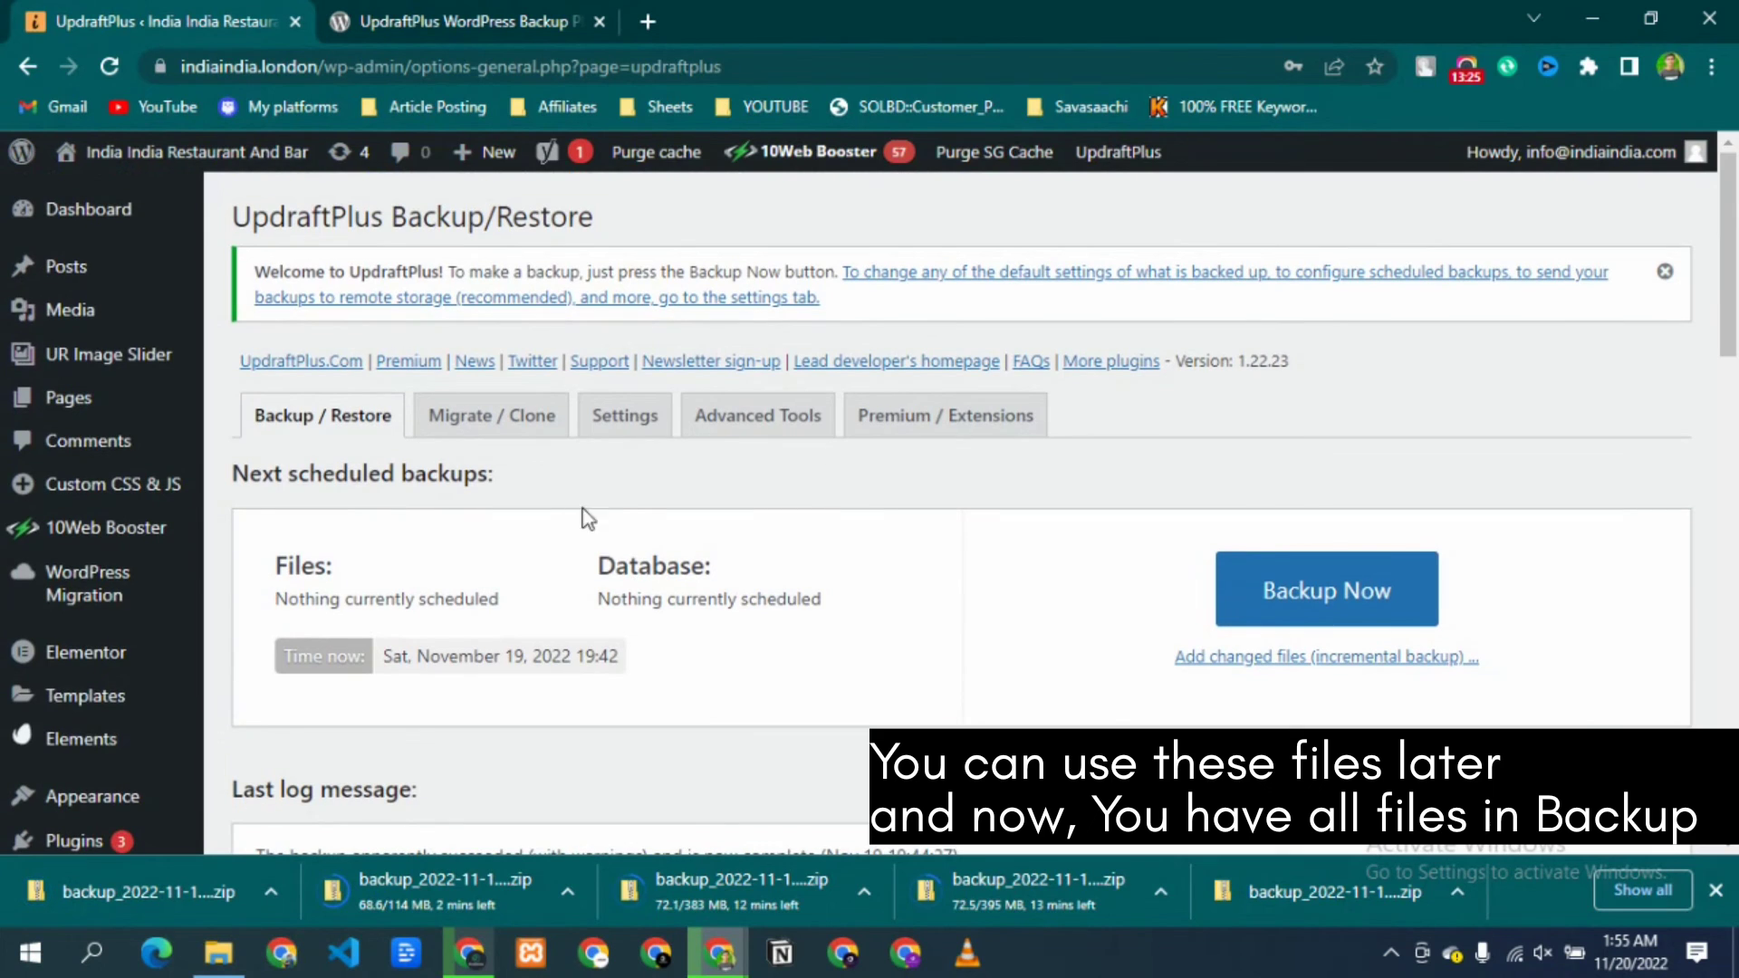
{"action": "left_click", "coordinate": [1665, 272]}
{"action": "scroll", "coordinate": [607, 531], "scroll_direction": "down", "scroll_amount": 3}
{"action": "scroll", "coordinate": [607, 530], "scroll_direction": "up", "scroll_amount": 2}
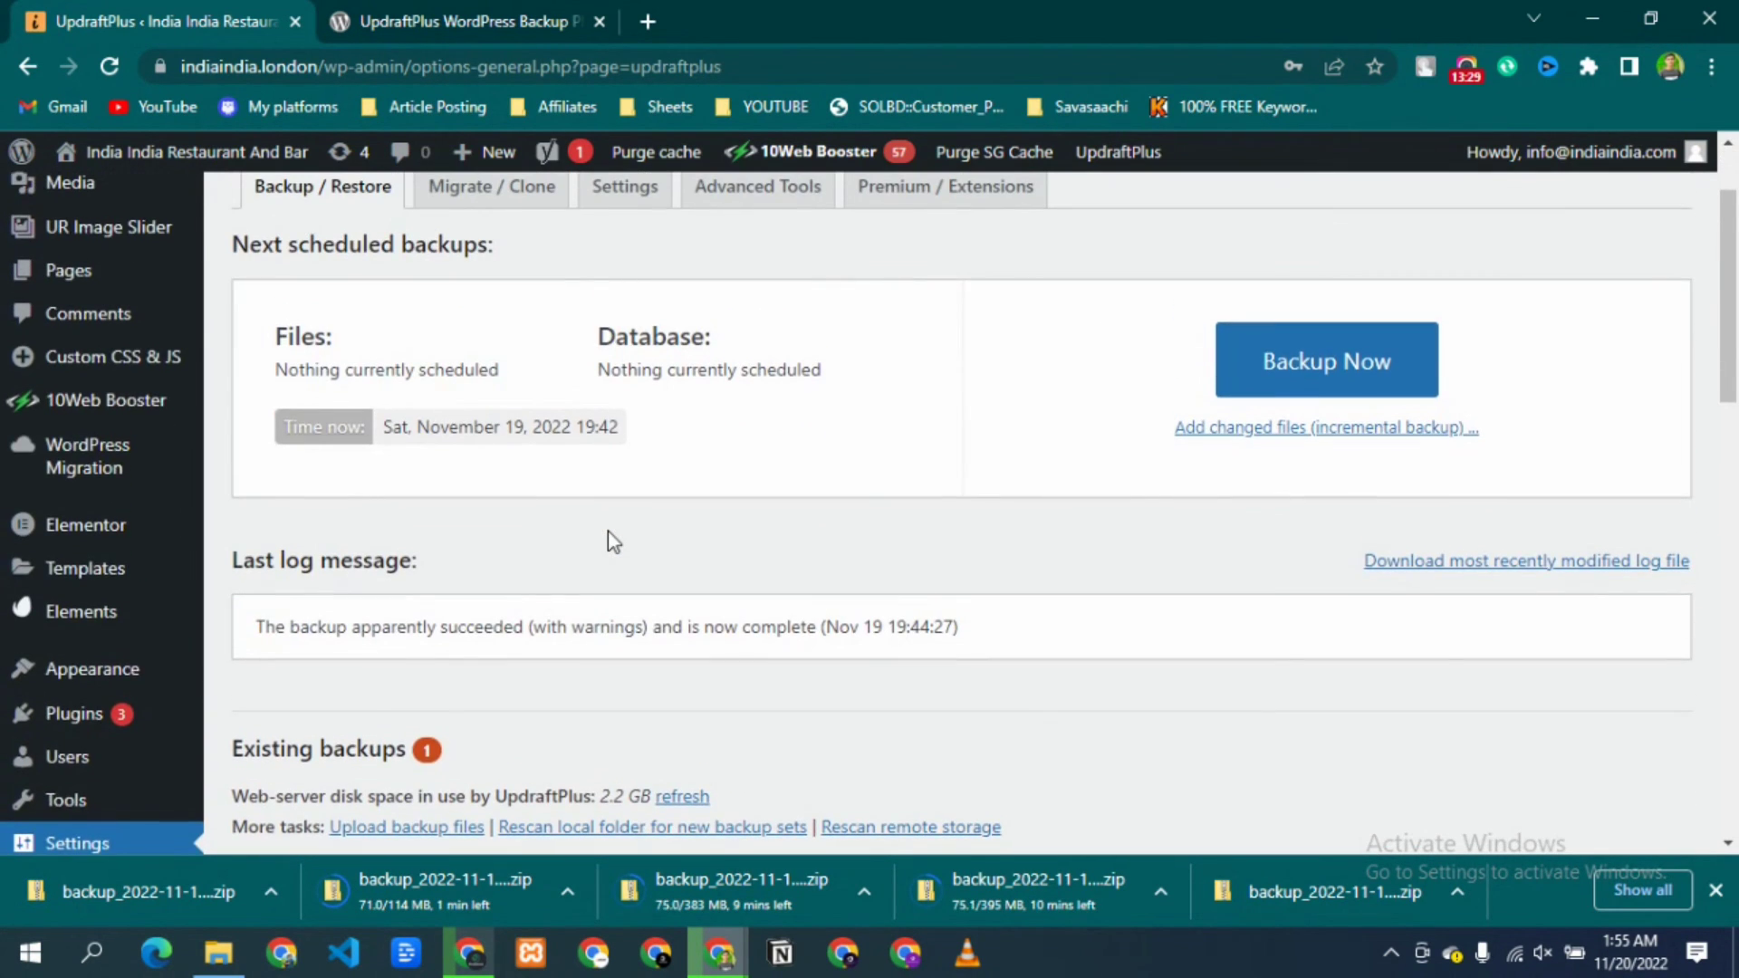